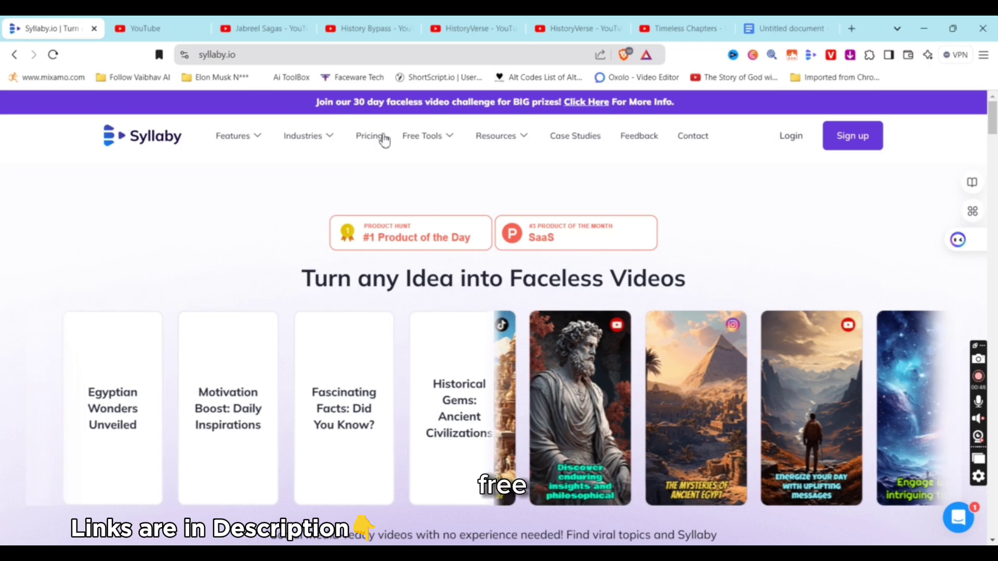
Step: Review the Basic $25, Standard $74 and Premium $149 pricing plans, then log in
click(369, 136)
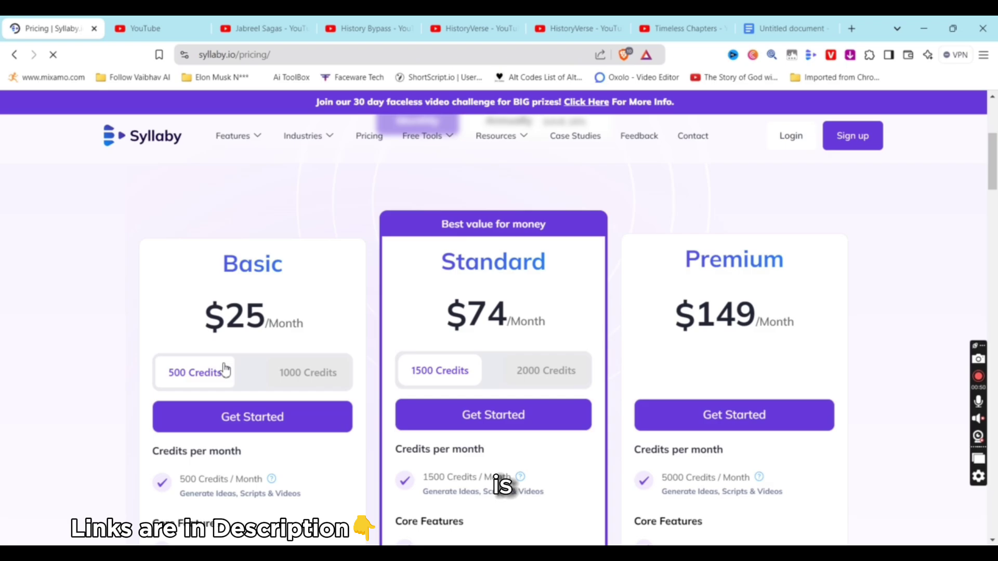
scroll(191, 264, down, 3)
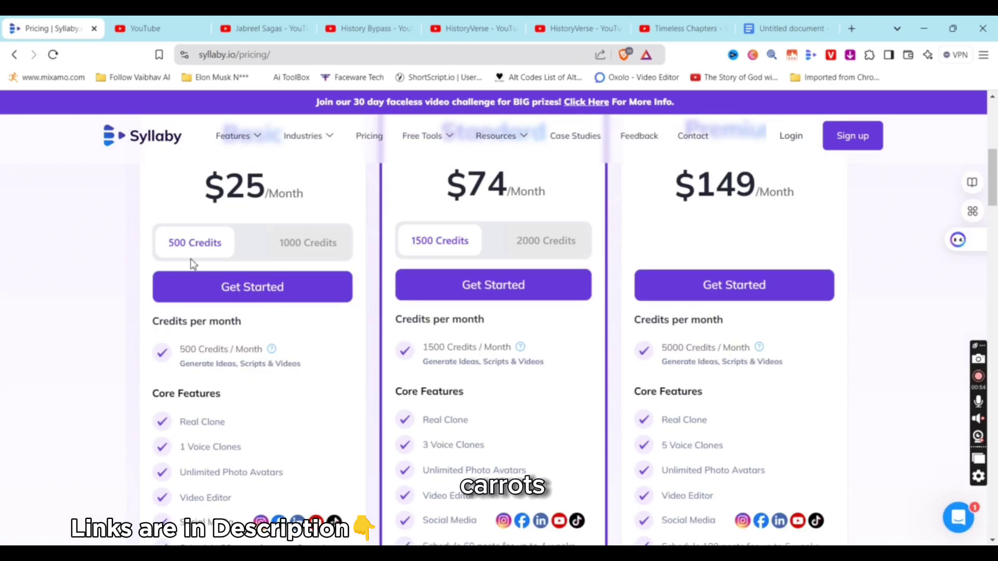
scroll(193, 266, down, 3)
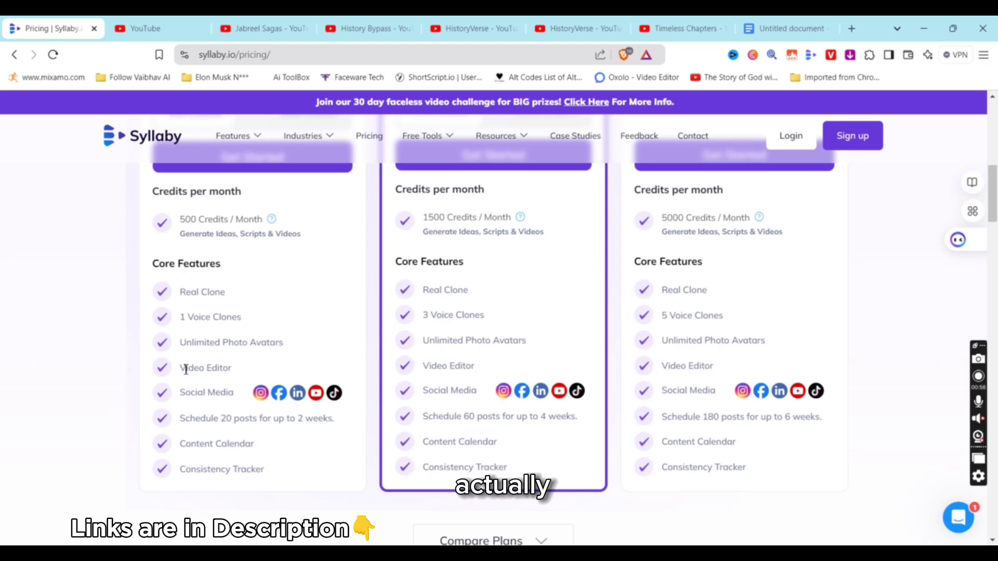
scroll(186, 369, up, 5)
scroll(434, 362, up, 5)
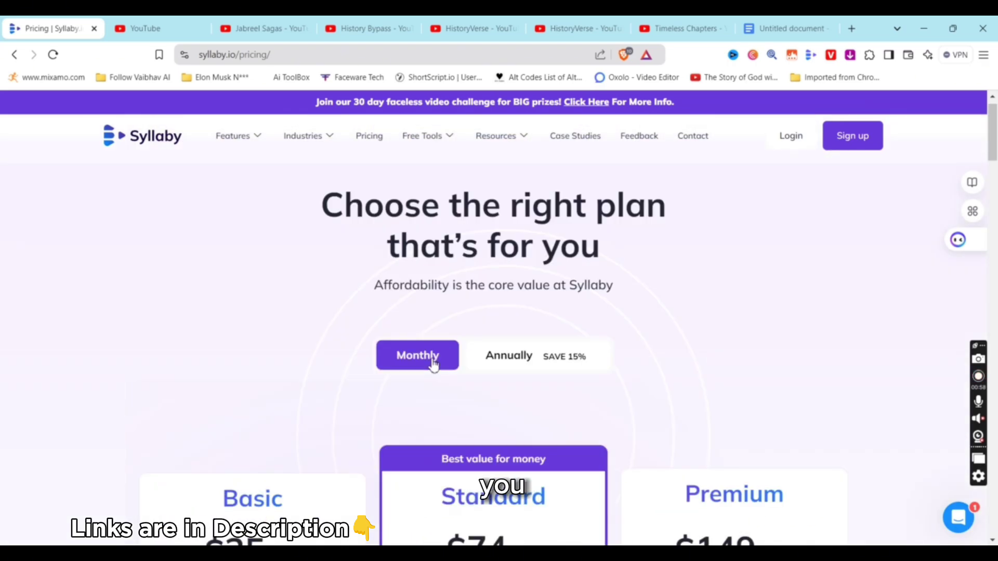
click(790, 138)
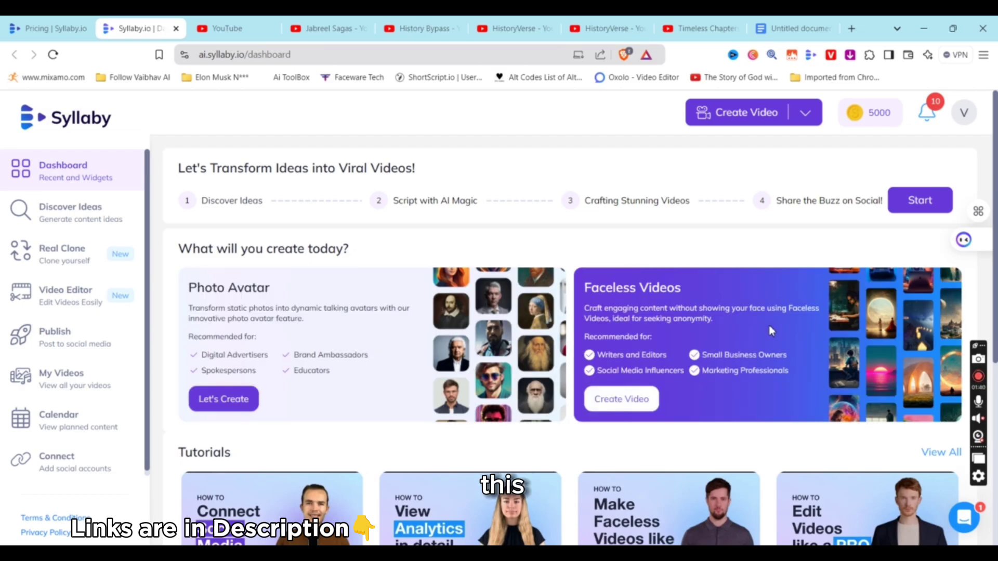
Step: Start a new Faceless Video from the Create Video menu and look over the editor
click(805, 112)
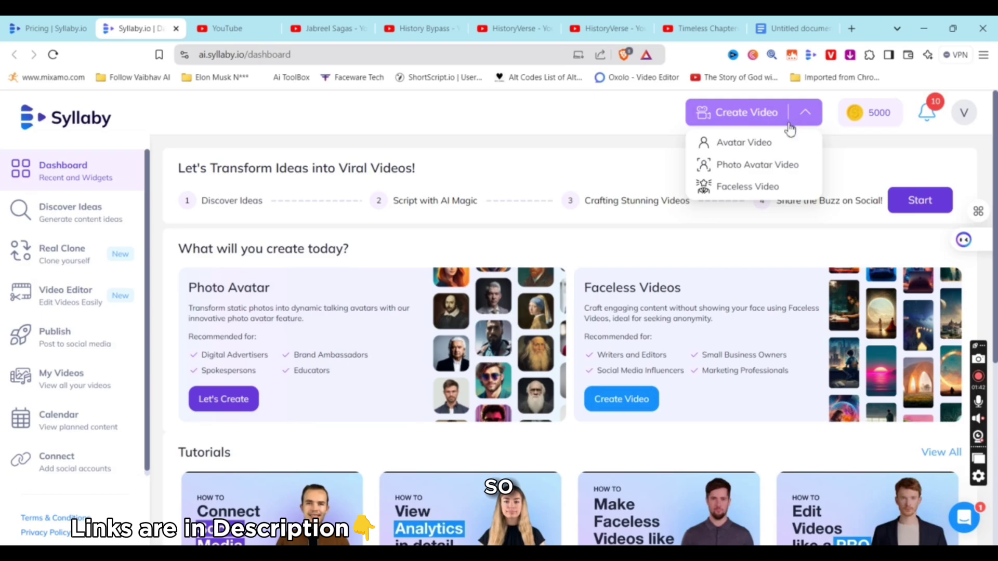
click(752, 191)
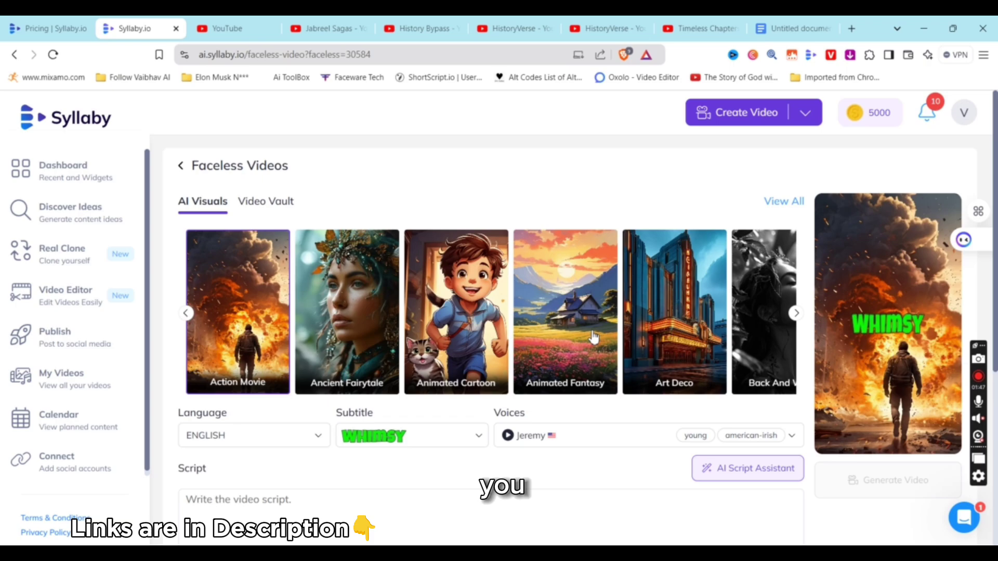
scroll(481, 356, down, 2)
scroll(442, 413, up, 2)
scroll(166, 260, down, 5)
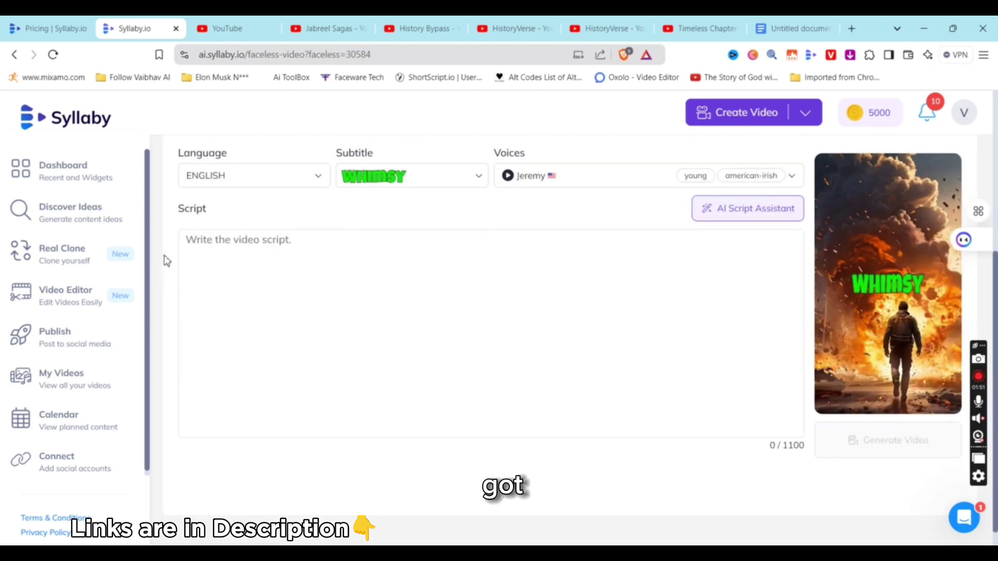
scroll(385, 343, up, 4)
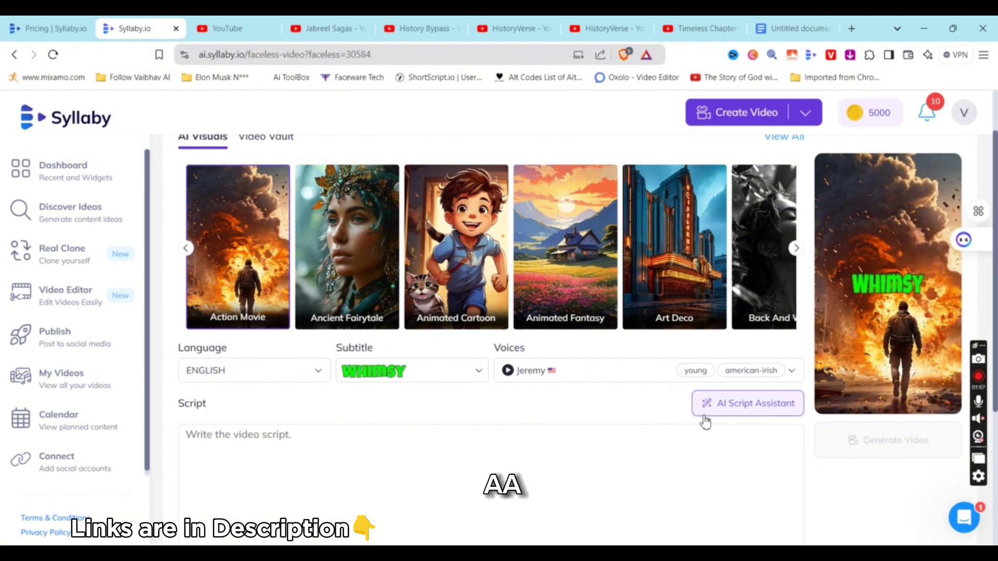
Step: Browse the full AI Visuals style gallery, close it keeping Action Movie, and view the voices
click(783, 138)
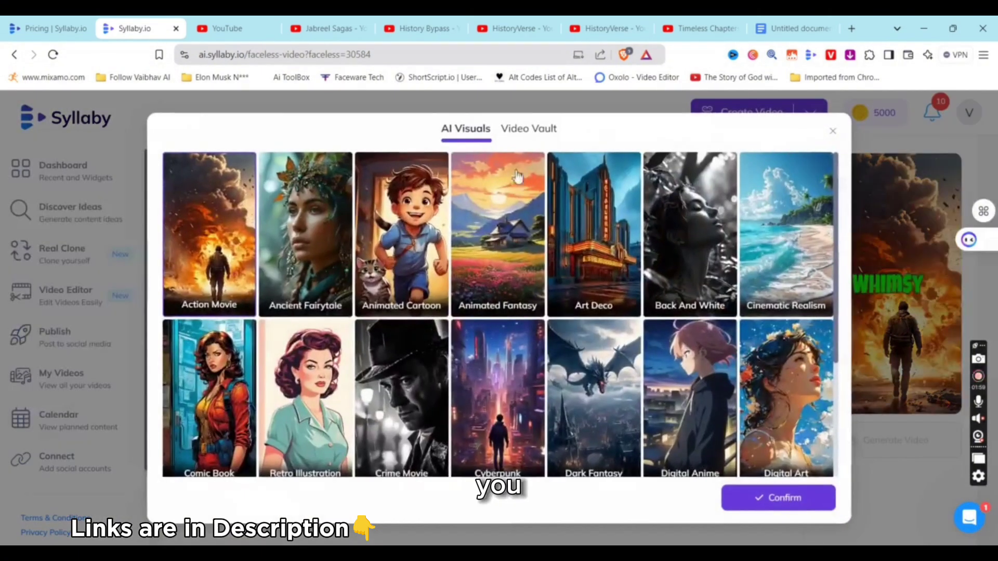
scroll(483, 370, down, 3)
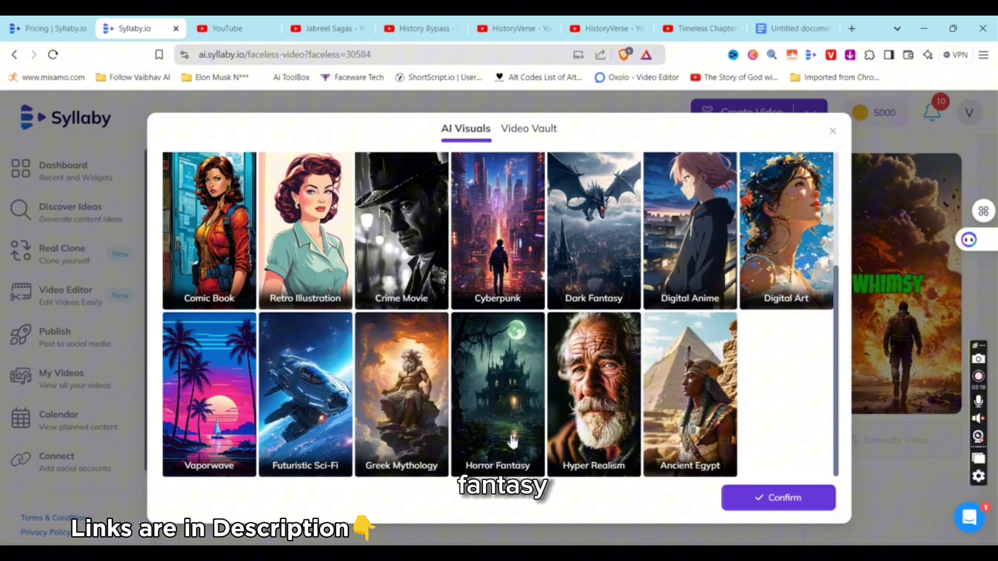
scroll(190, 263, up, 2)
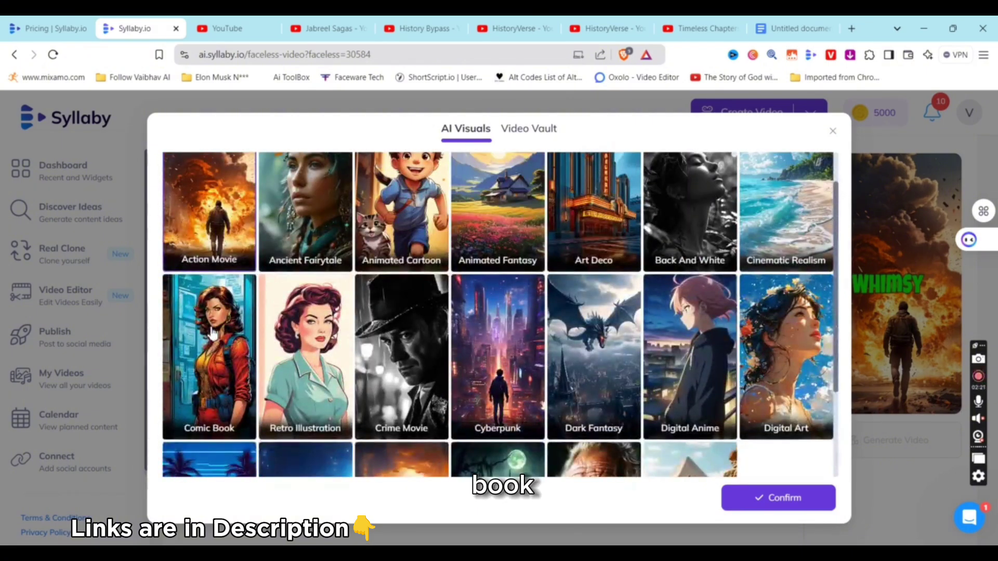
scroll(216, 312, up, 1)
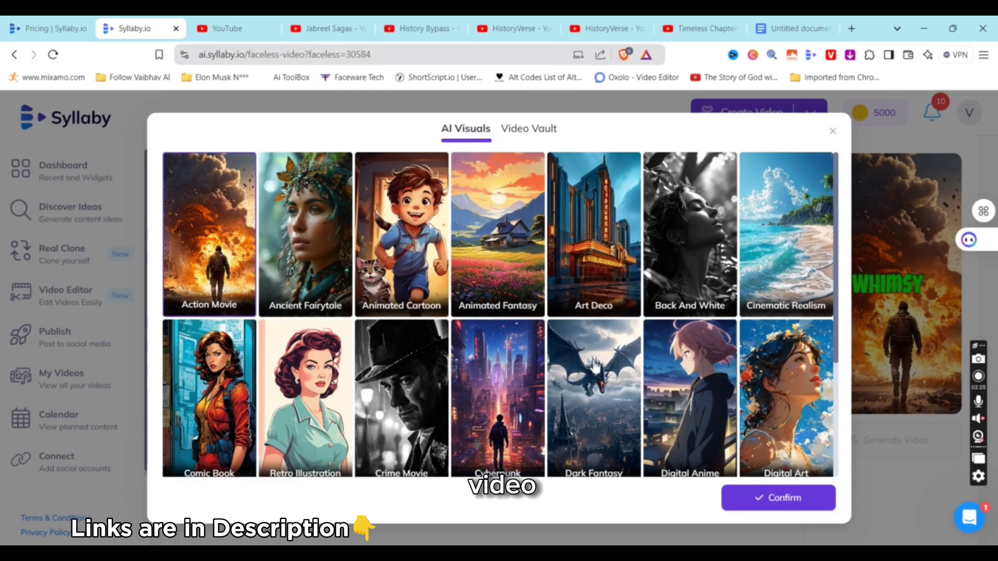
scroll(541, 398, down, 4)
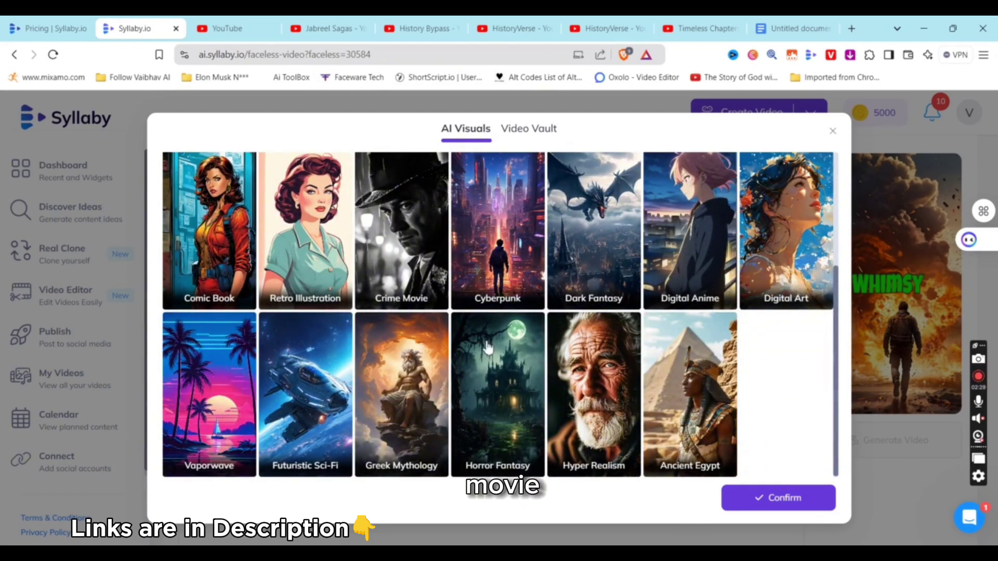
click(833, 131)
click(588, 305)
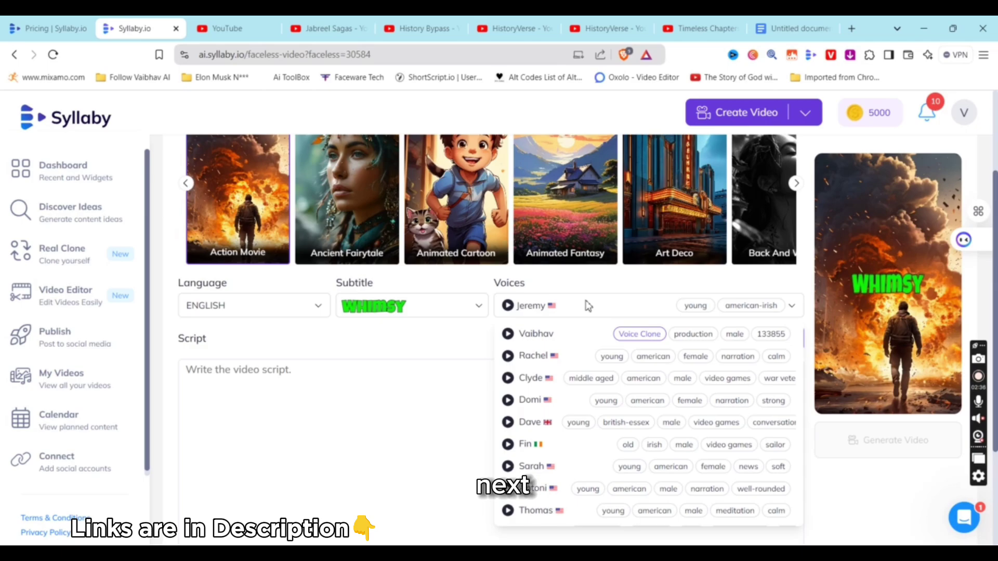
Step: Preview the cloned voice and the Rachel voice, then scroll through the voice list
click(509, 335)
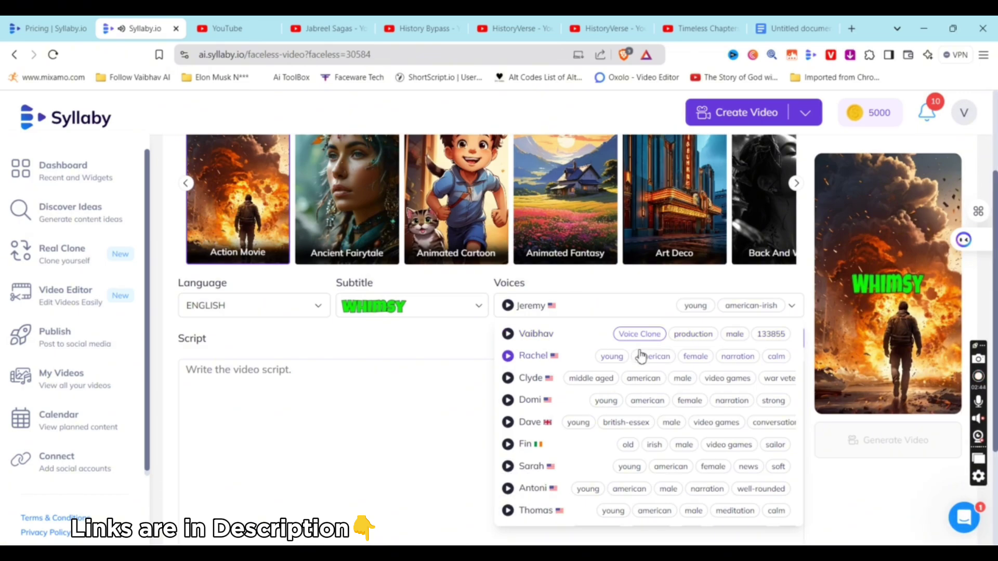
click(508, 358)
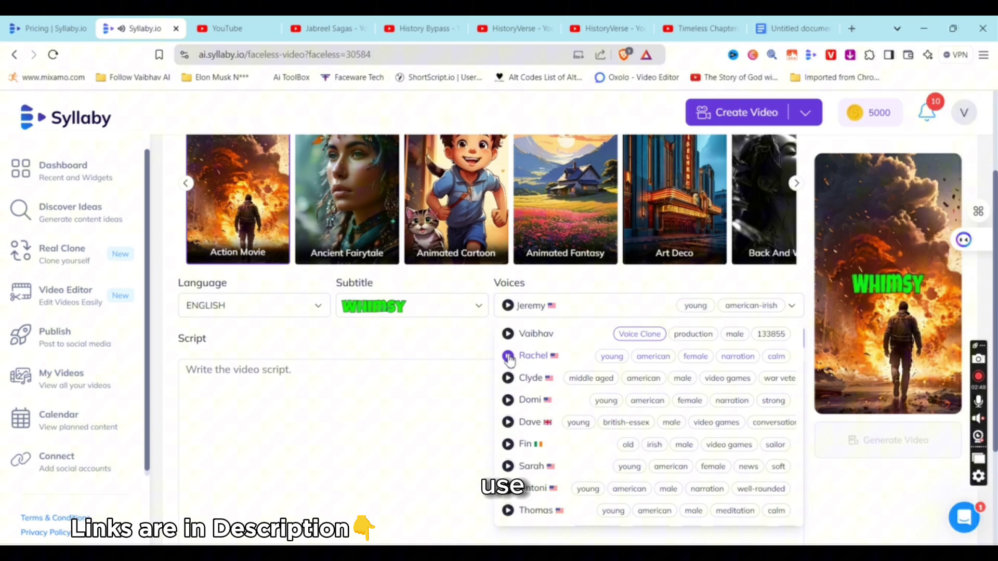
scroll(545, 400, down, 3)
scroll(549, 411, down, 5)
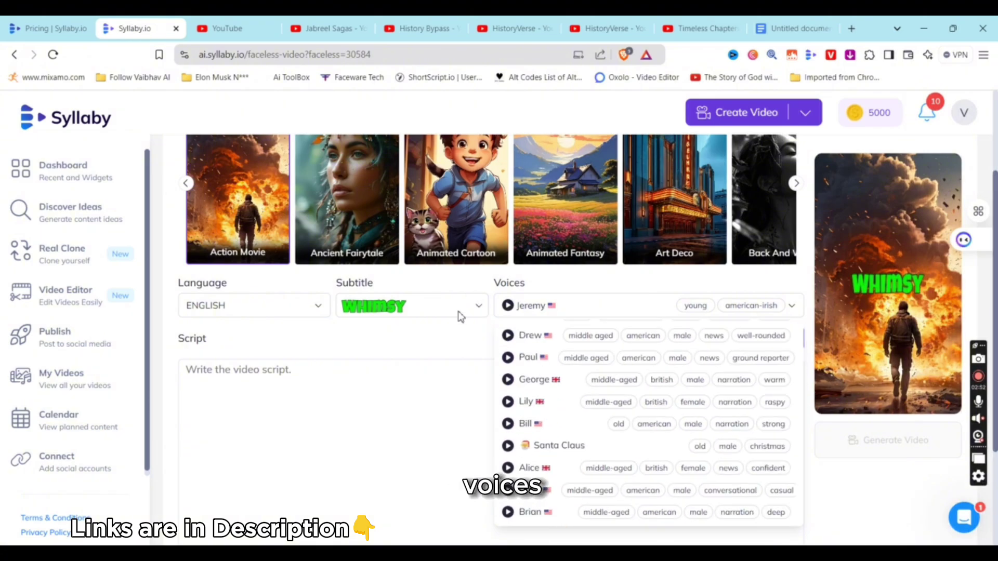
Step: Look over the subtitle and language options, leaving Whimsy subtitles and English unchanged
click(473, 302)
scroll(618, 413, down, 3)
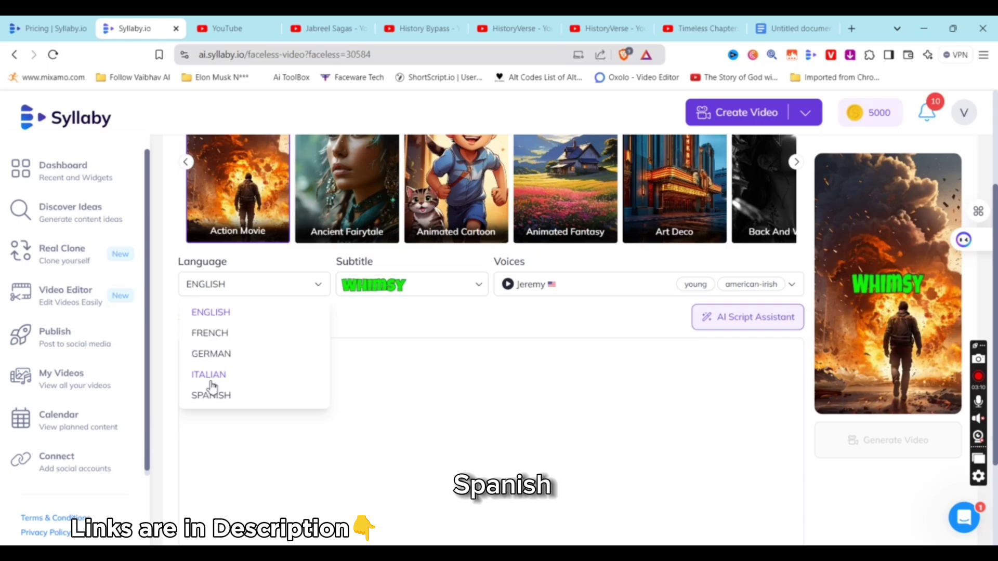
click(455, 338)
scroll(643, 389, up, 3)
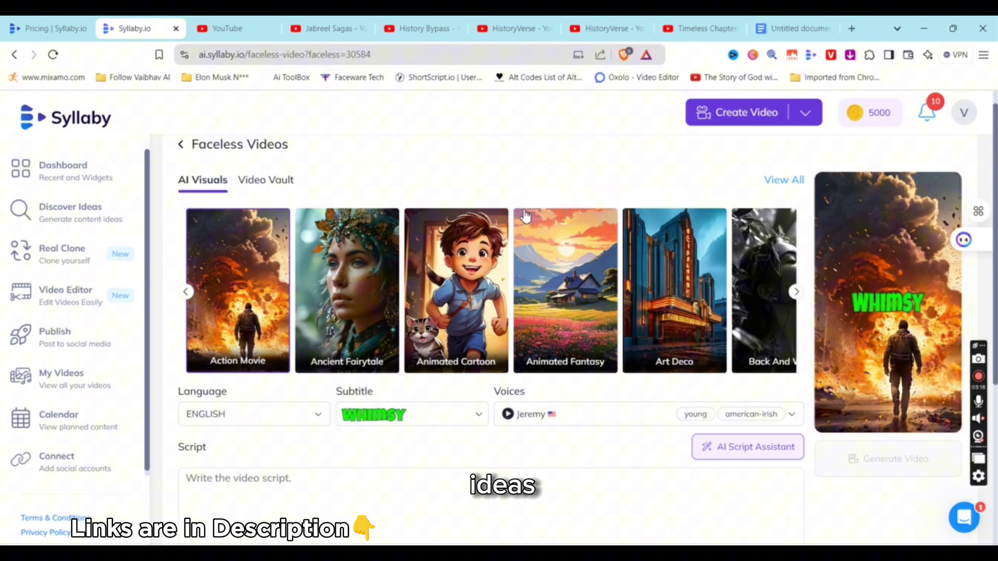
Step: Search YouTube for 'world war facts'
click(270, 25)
click(357, 115)
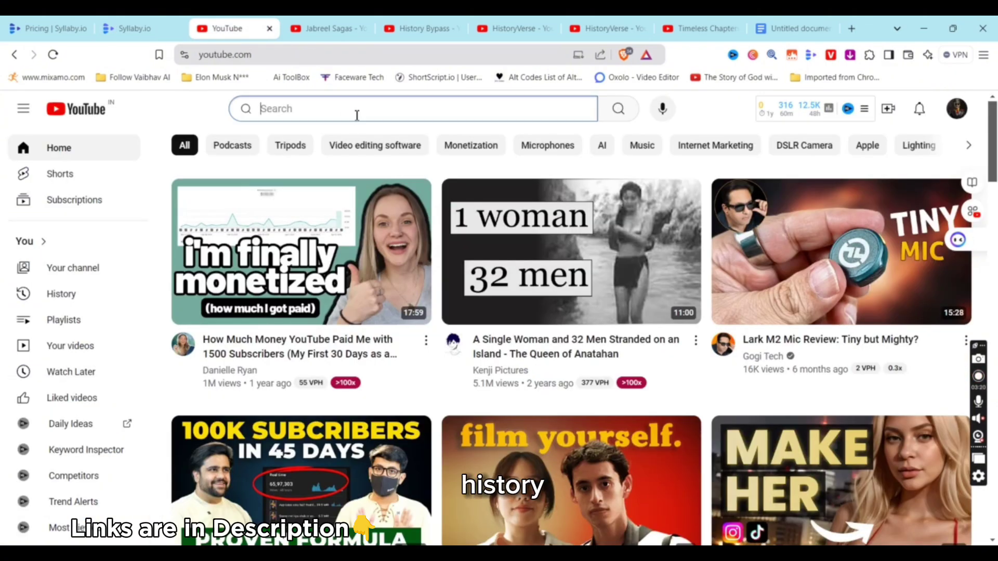
text(history)
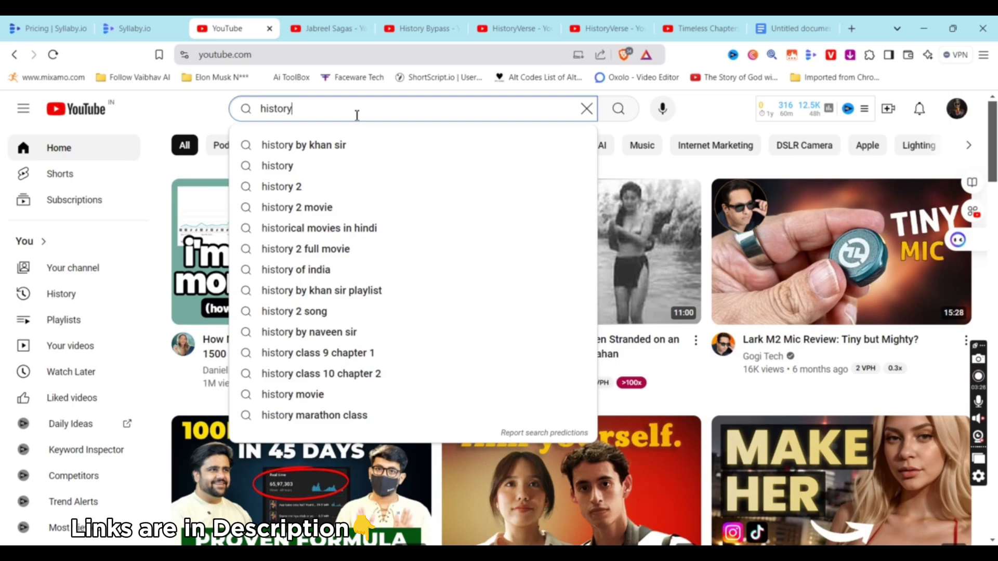
key(BackSpace)
key(BackSpace)
key(BackSpace)
key(BackSpace)
key(BackSpace)
key(BackSpace)
key(BackSpace)
key(BackSpace)
text(wo)
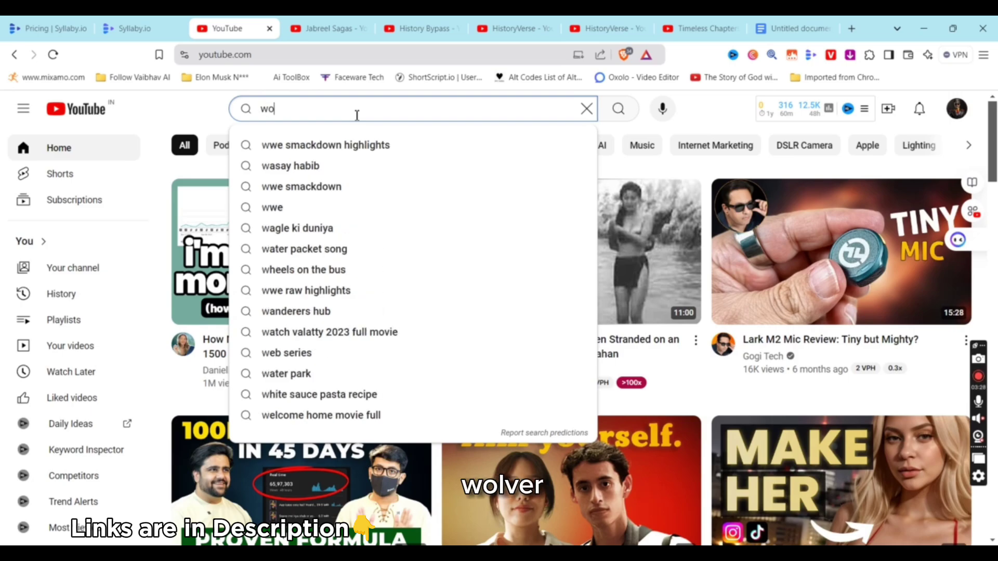
text(rld war)
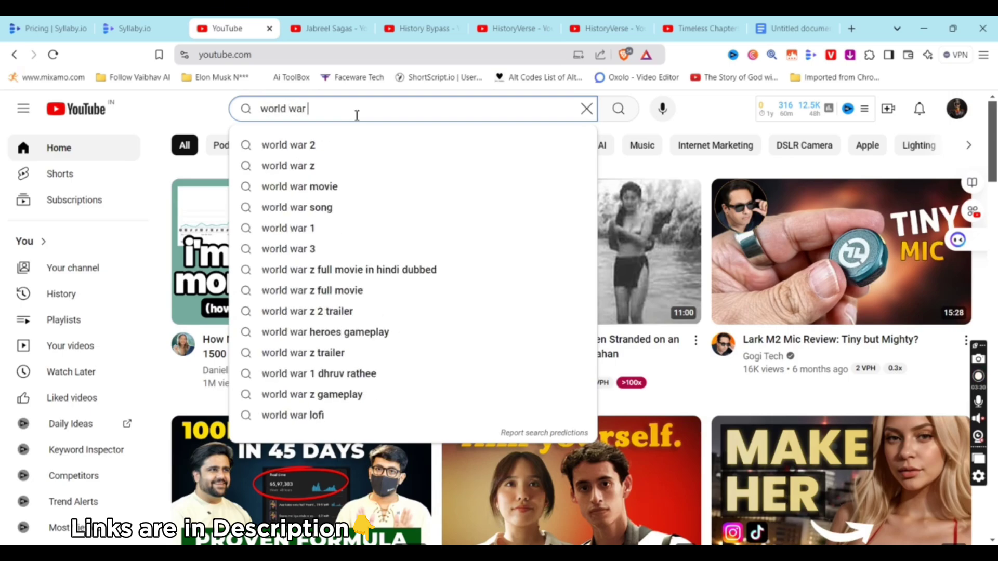
text( facts)
key(Return)
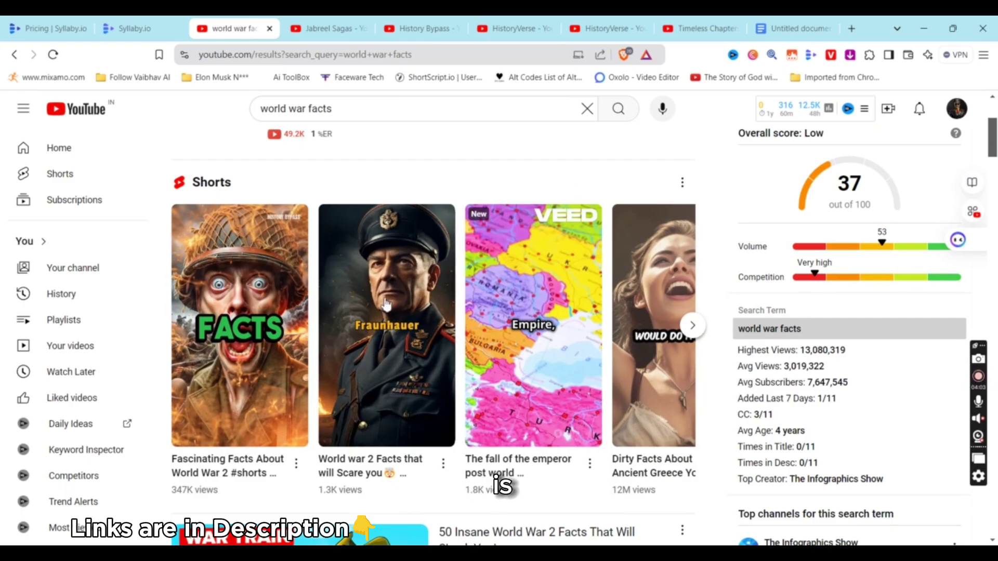
Step: Page through the Shorts shelf of war-themed clips in the results
mouse_move(408, 327)
mouse_move(714, 343)
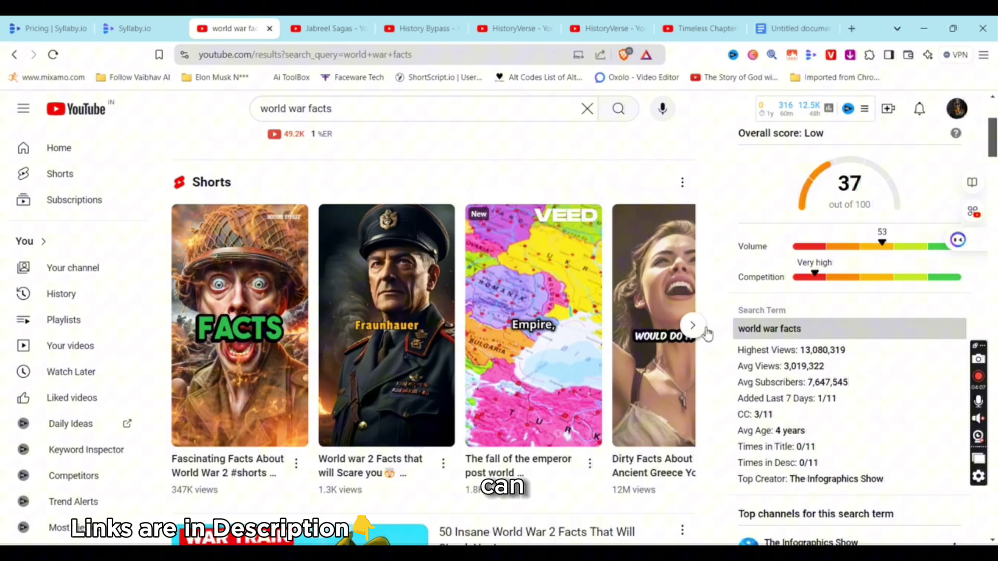
click(695, 326)
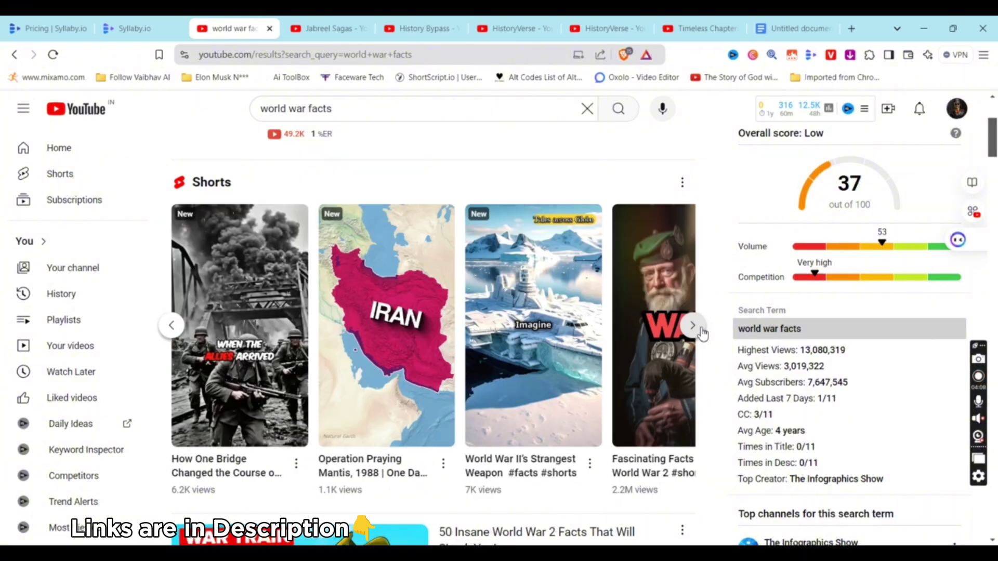
click(697, 328)
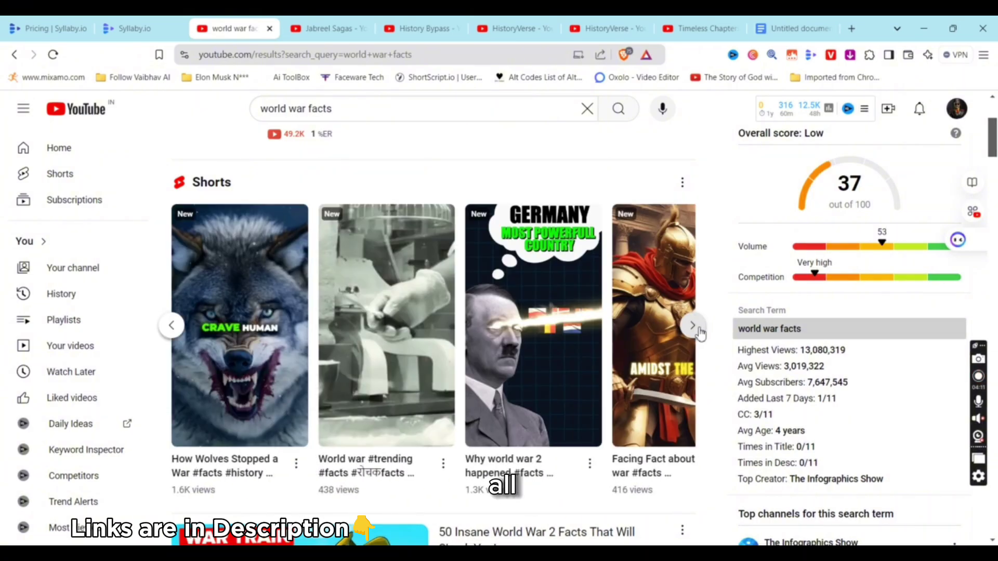
scroll(695, 329, down, 3)
scroll(695, 330, up, 5)
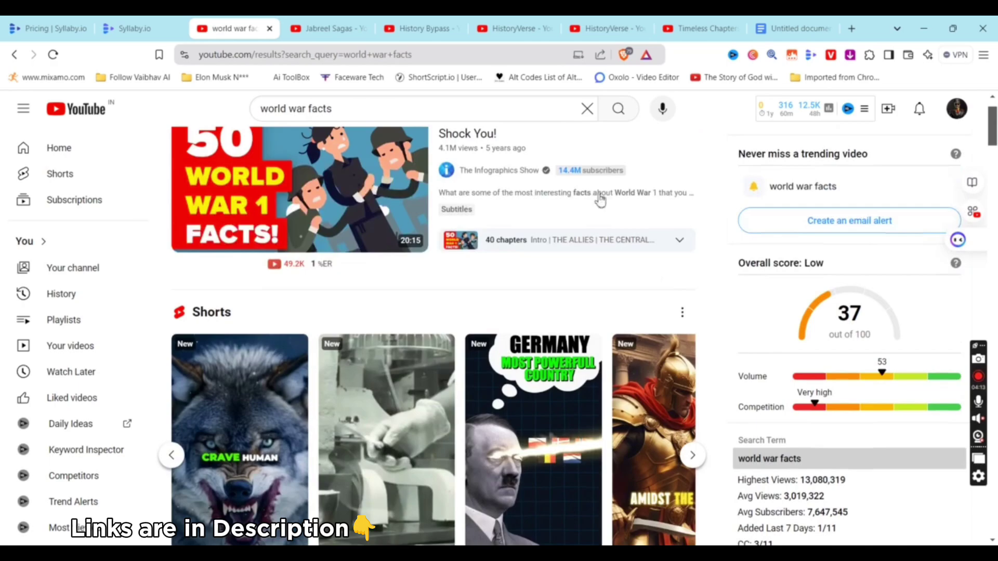
Step: Browse the Jabreel Sagas channel's Shorts
click(318, 25)
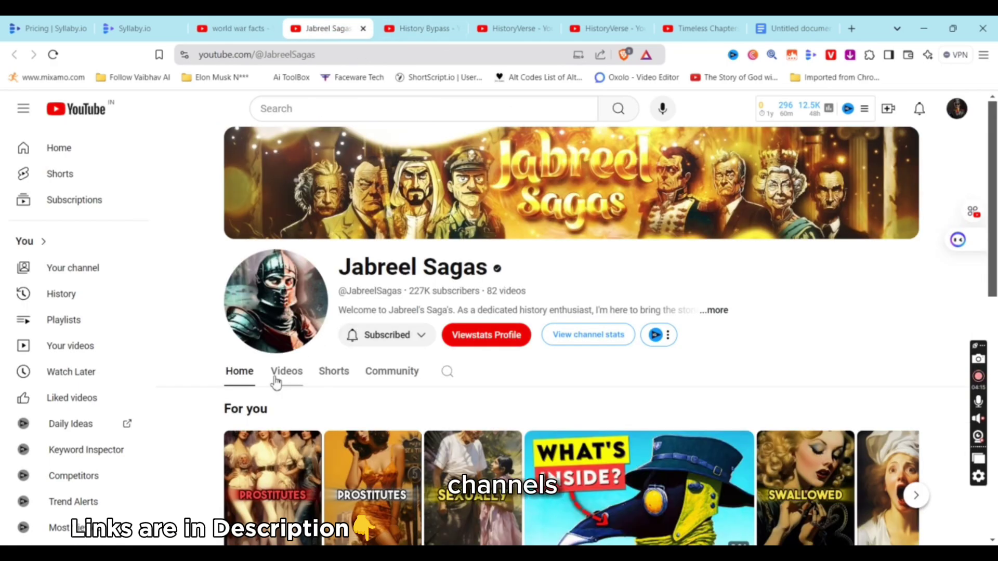
scroll(277, 378, down, 3)
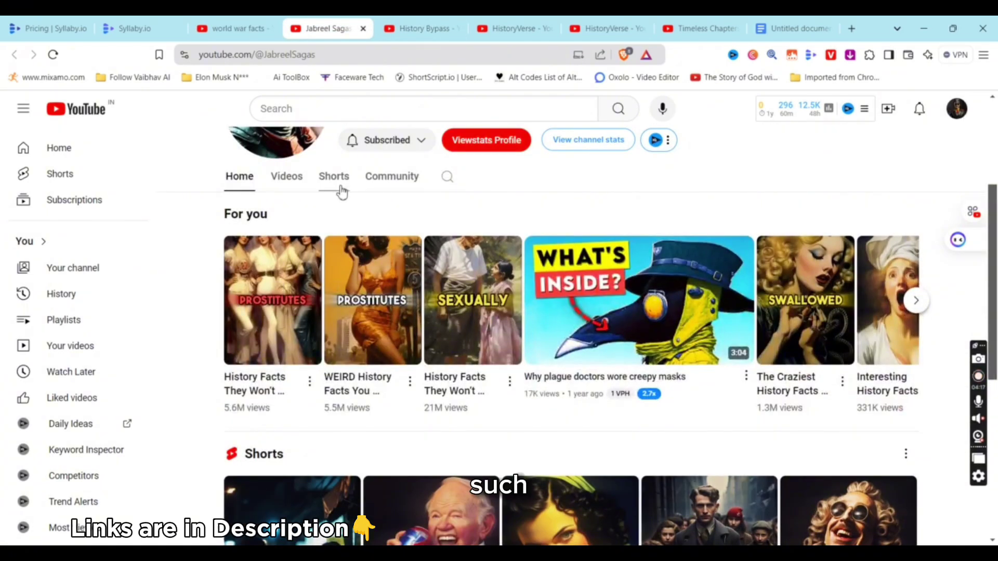
click(341, 189)
scroll(601, 287, down, 5)
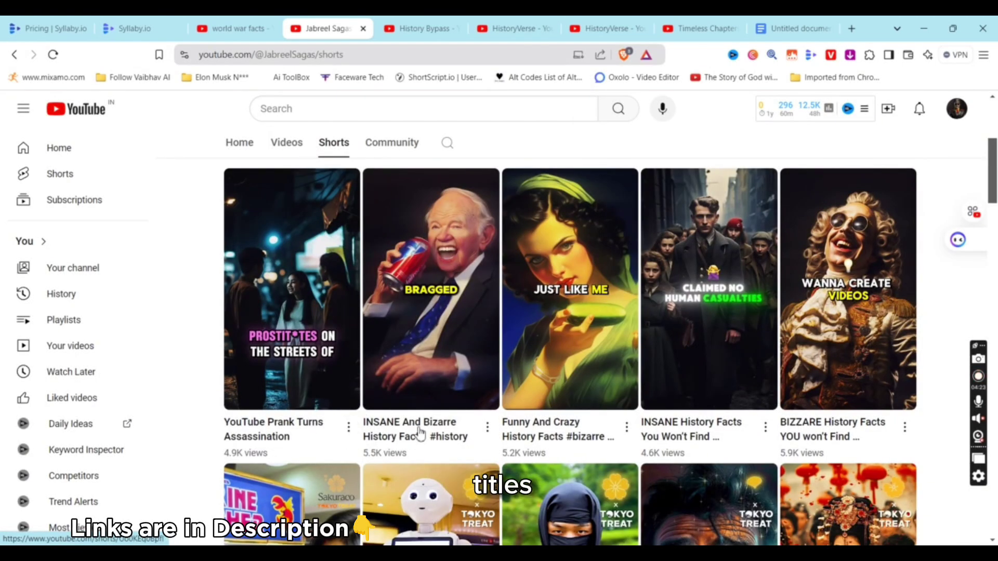
scroll(420, 433, down, 7)
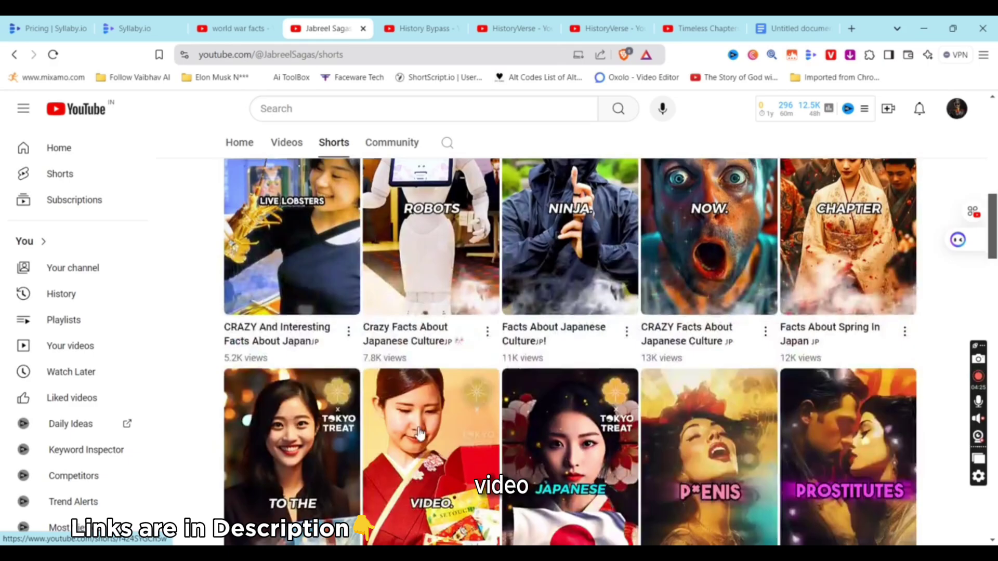
scroll(420, 433, down, 4)
scroll(420, 364, up, 4)
Step: Check the History Bypass and HistoryVerse Shorts pages, ending on HistoryVerse's Shorts
click(422, 28)
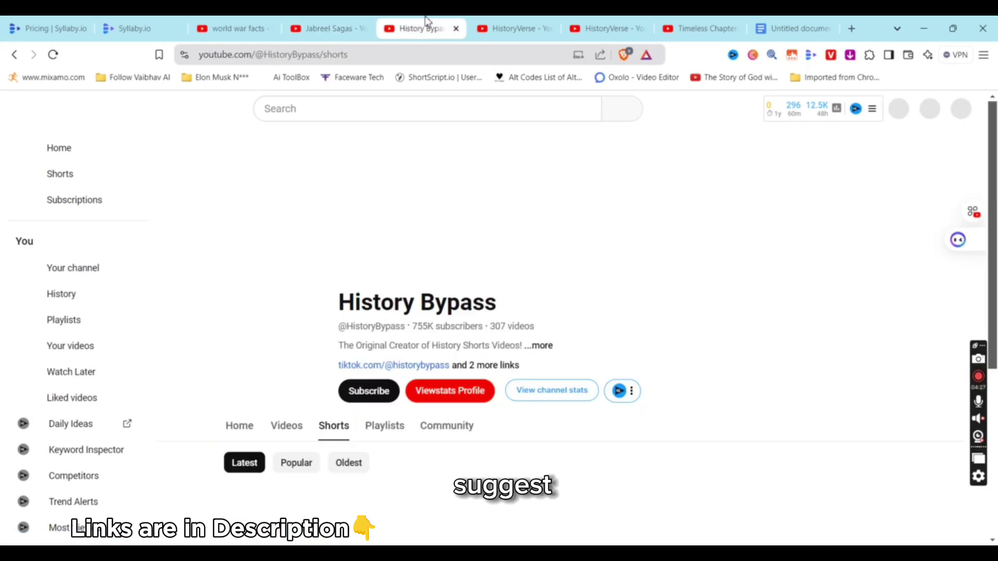
click(516, 26)
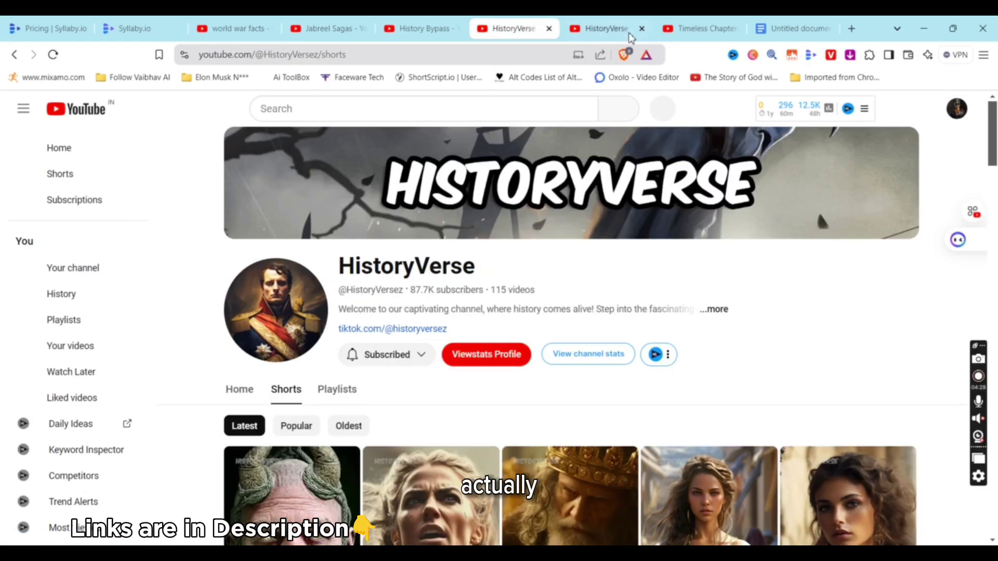
click(627, 30)
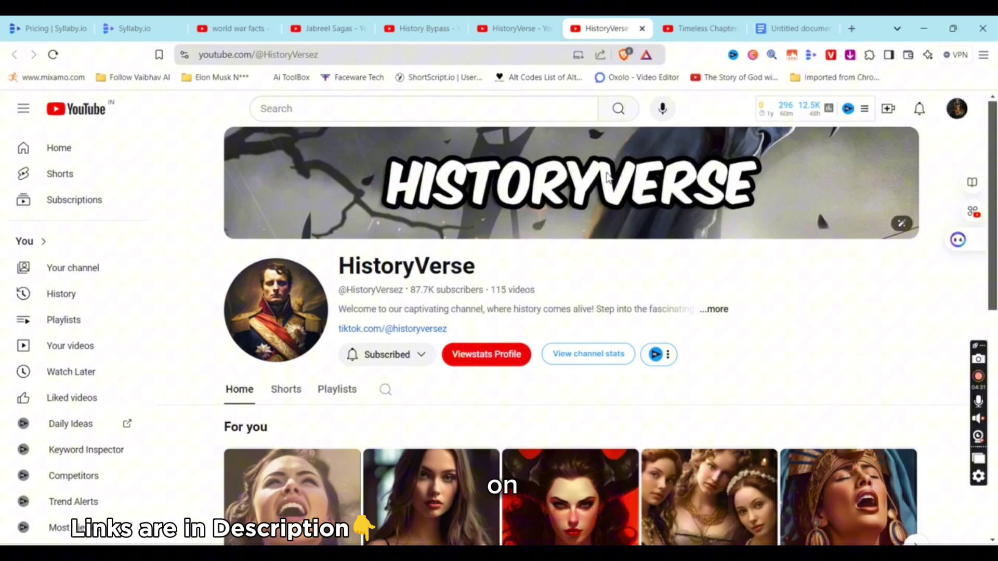
scroll(609, 180, down, 5)
scroll(615, 172, down, 4)
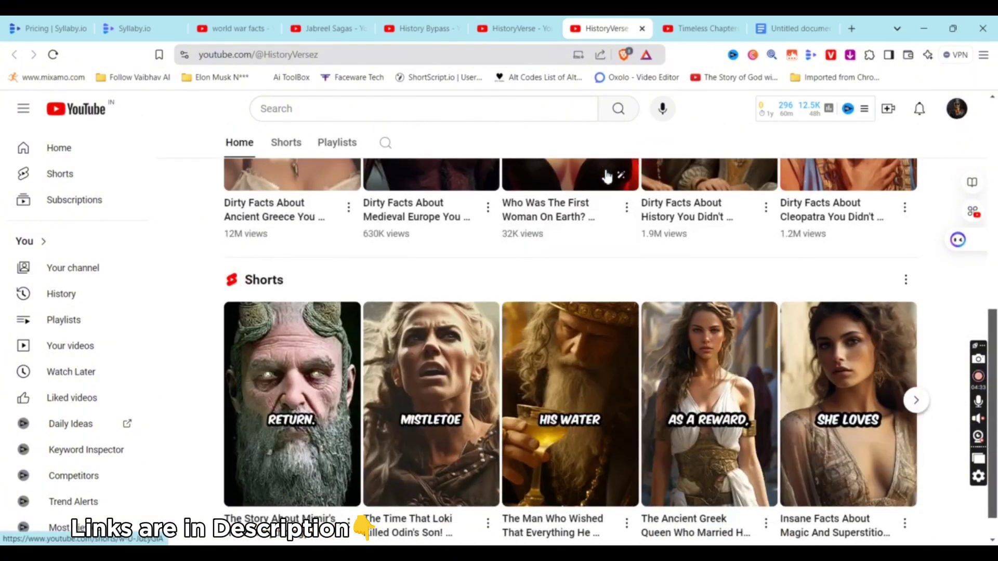
scroll(613, 172, down, 1)
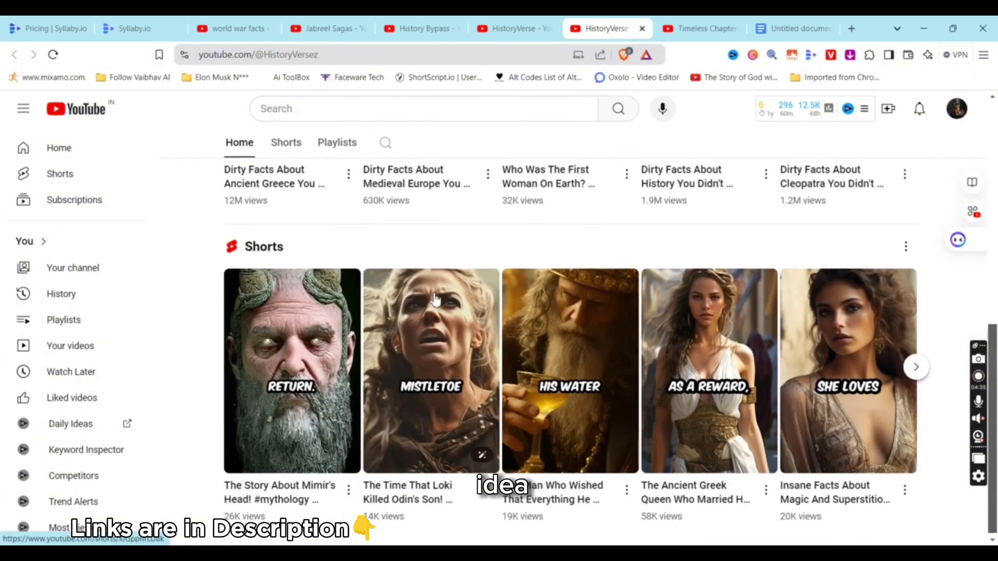
click(515, 28)
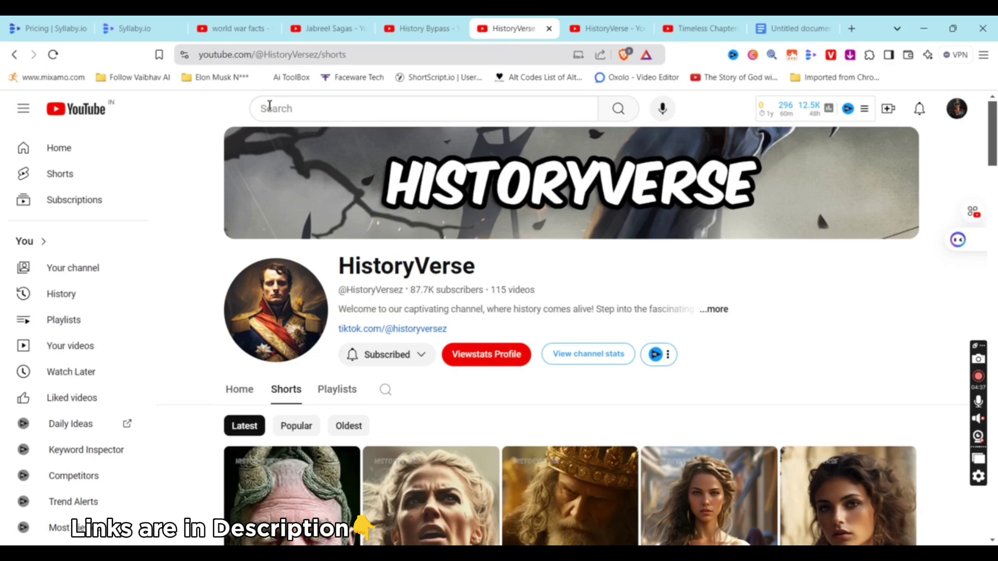
Step: Back in the Syllaby faceless video editor, open the AI Script Assistant
click(234, 28)
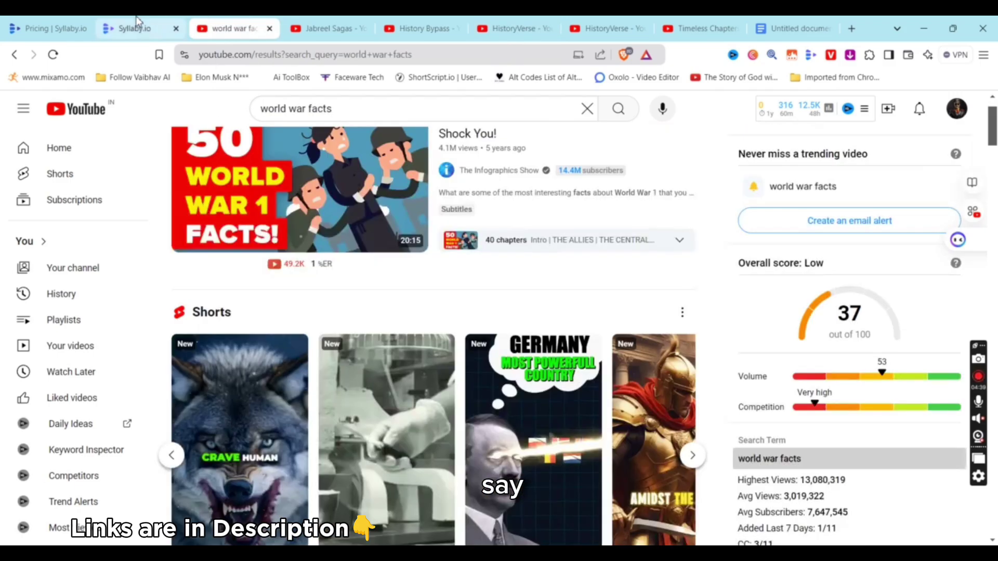
click(137, 26)
scroll(395, 263, down, 3)
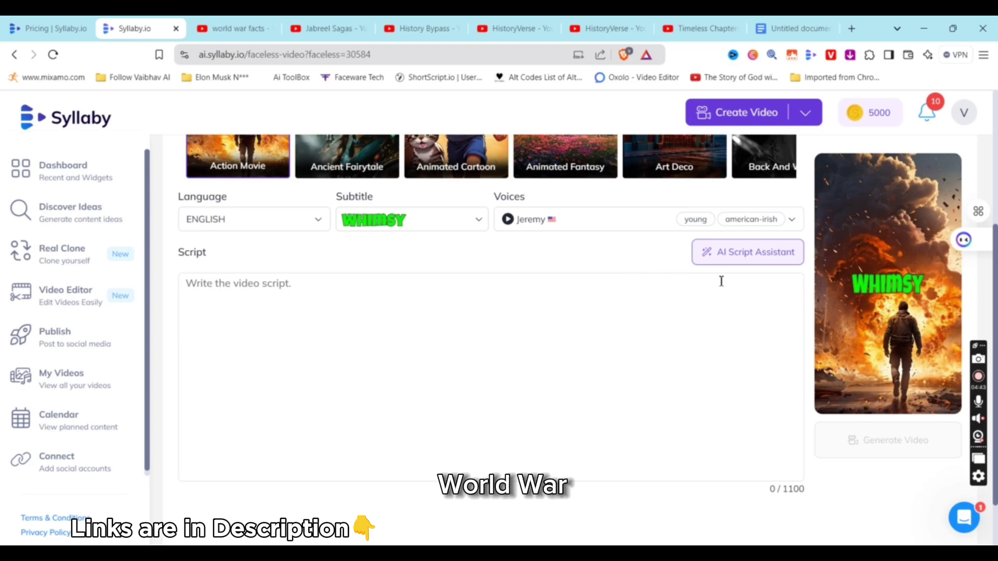
click(730, 257)
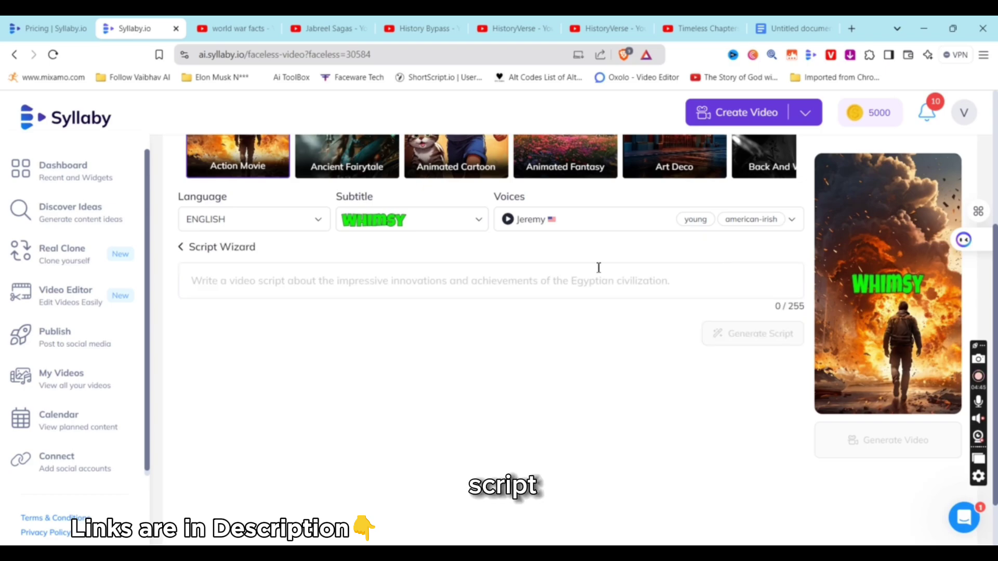
Step: Enter the prompt 'Creepy world war 2 facts you wont believe are real' and generate the script
click(514, 278)
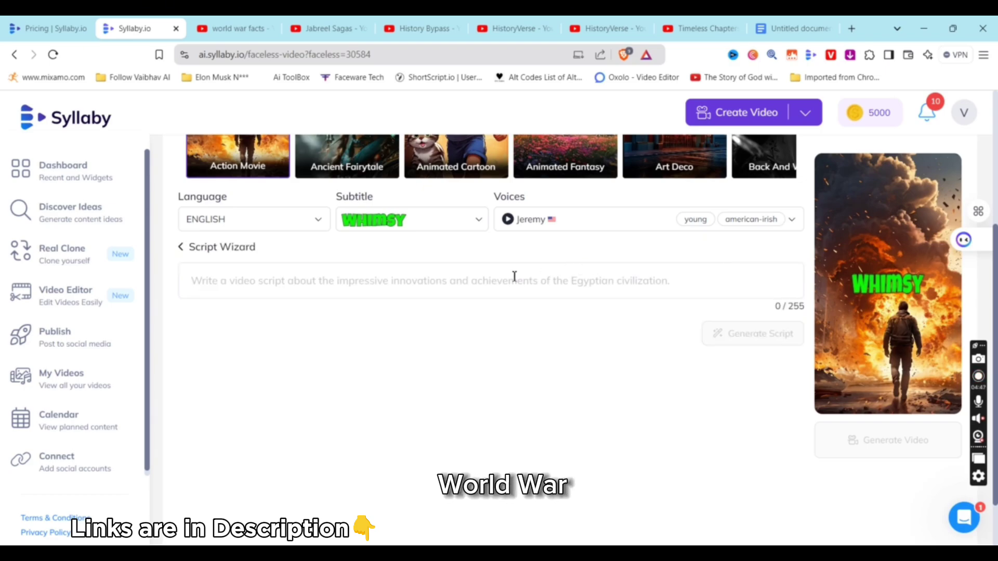
text(world war 2 fa)
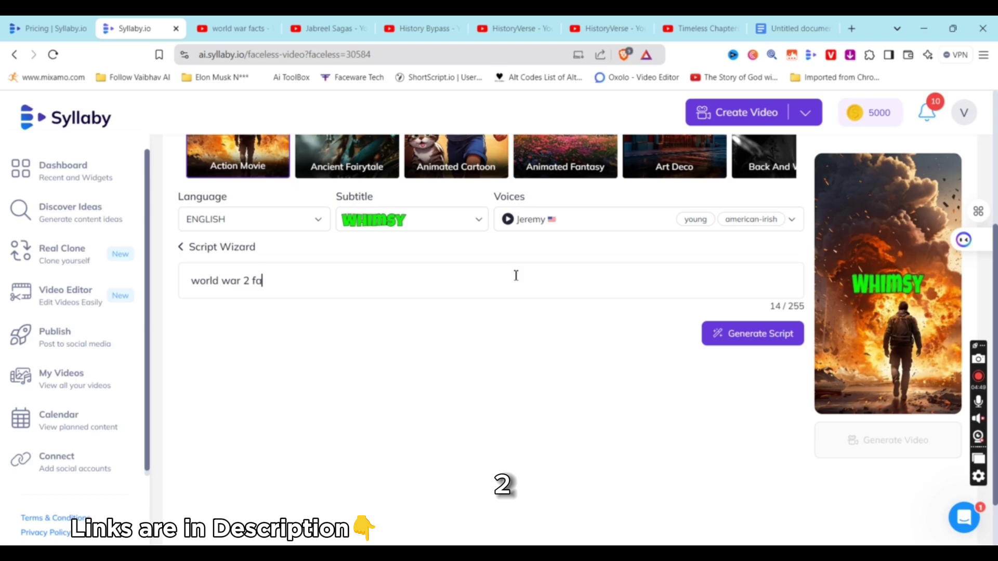
text(cts)
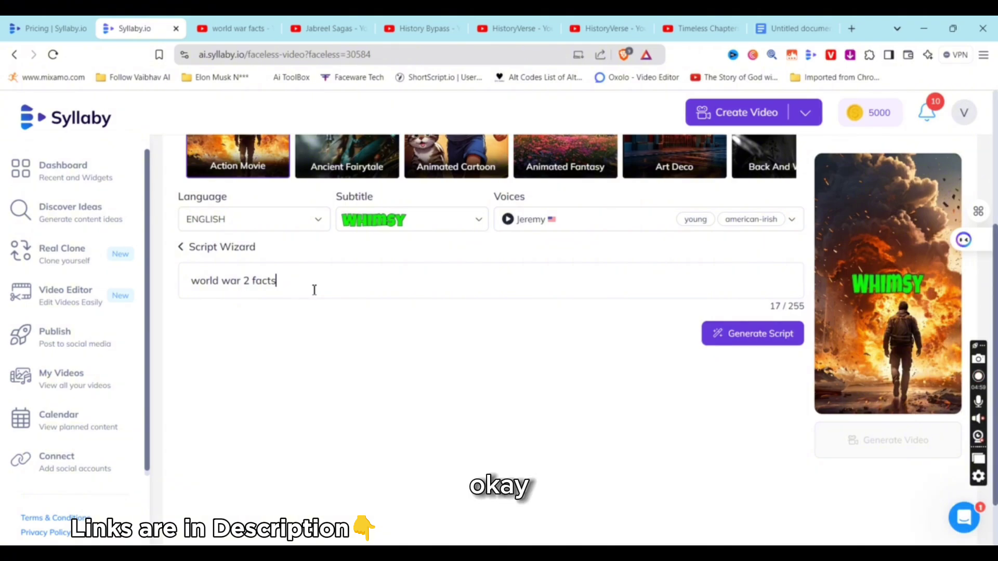
click(187, 282)
text(Creepy)
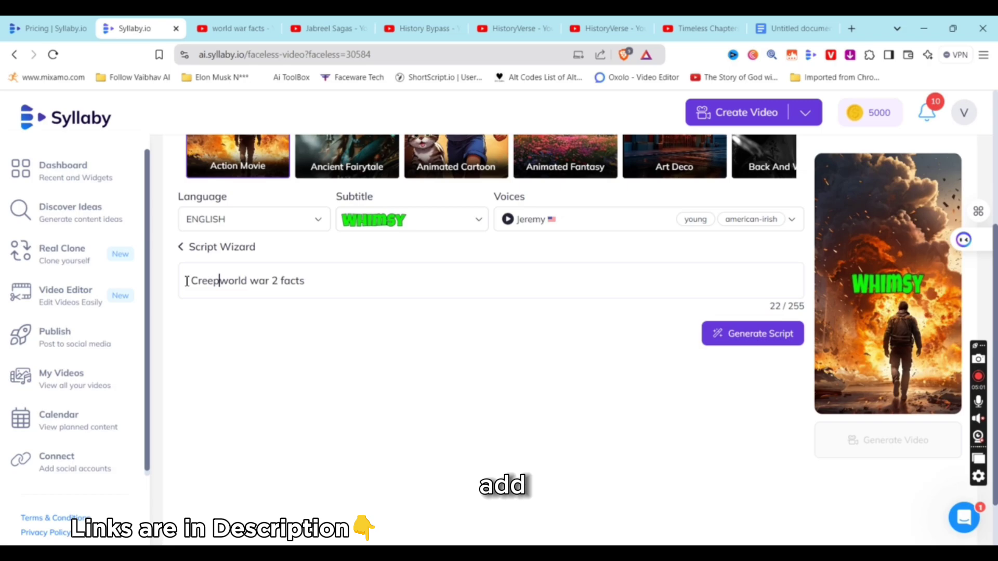
click(322, 298)
text(you wont believe are real)
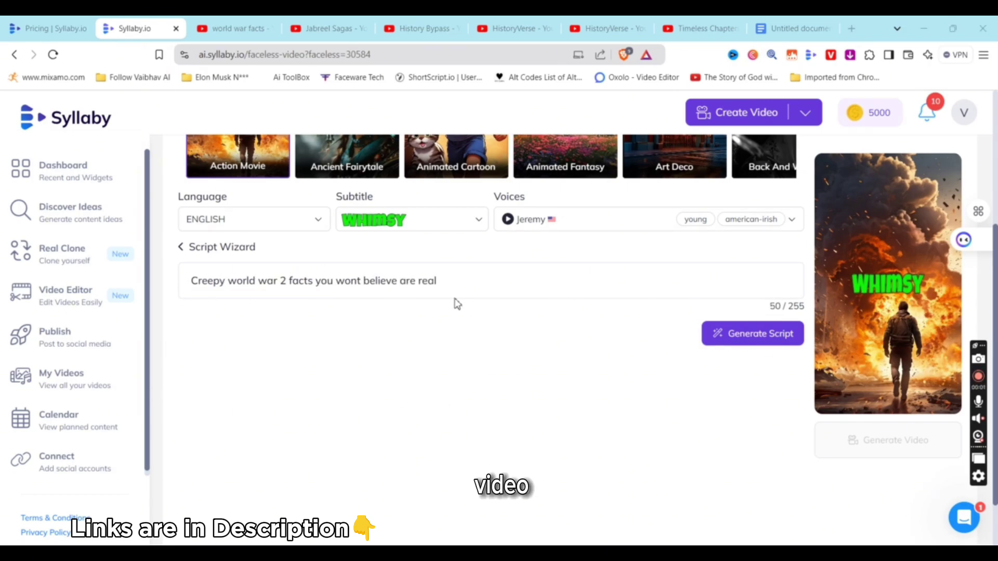
click(761, 339)
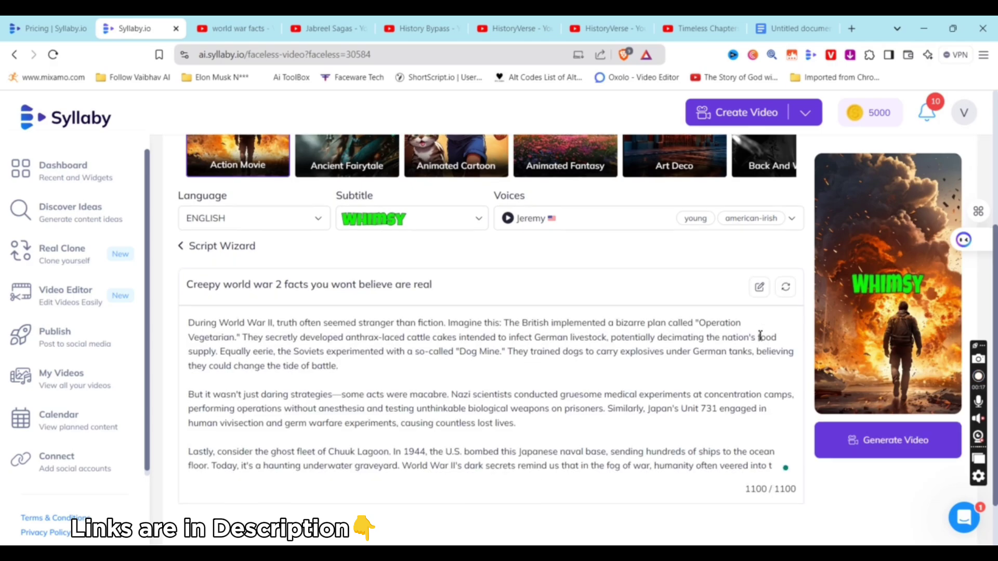
Step: Read through the generated 1,100-character World War II script, then scroll back up
scroll(761, 337, down, 1)
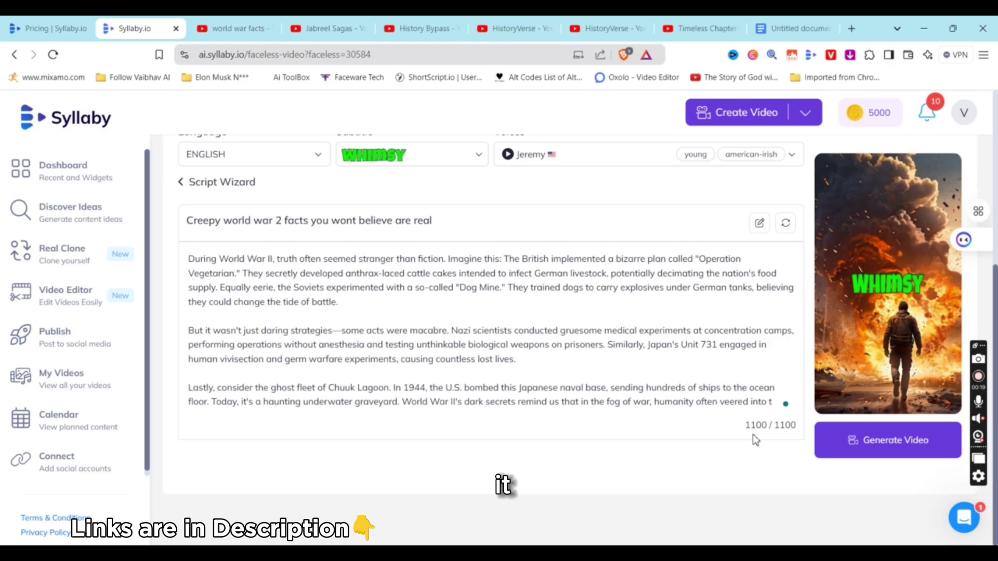
click(190, 260)
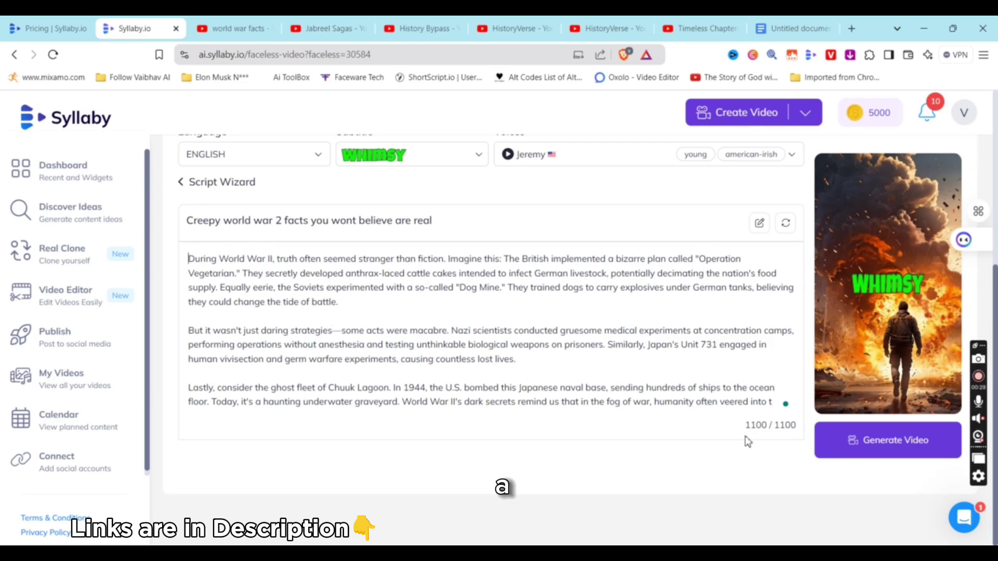
scroll(357, 352, up, 5)
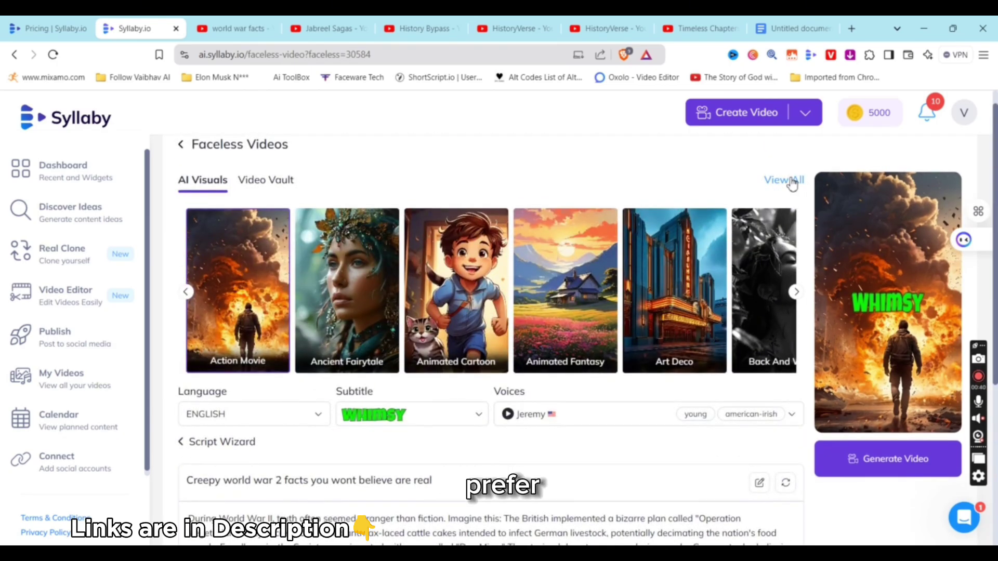
click(788, 181)
scroll(279, 307, up, 3)
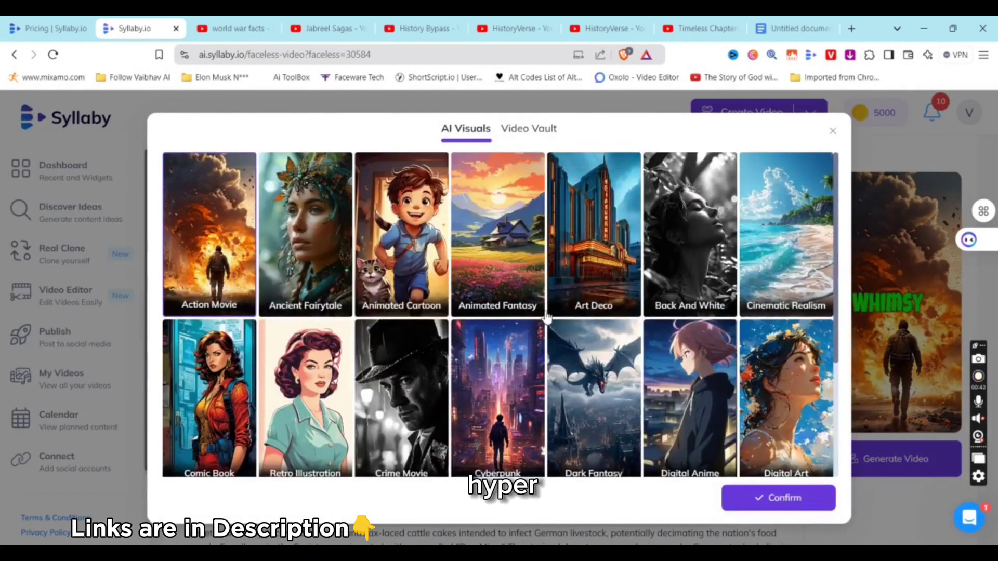
scroll(608, 413, down, 3)
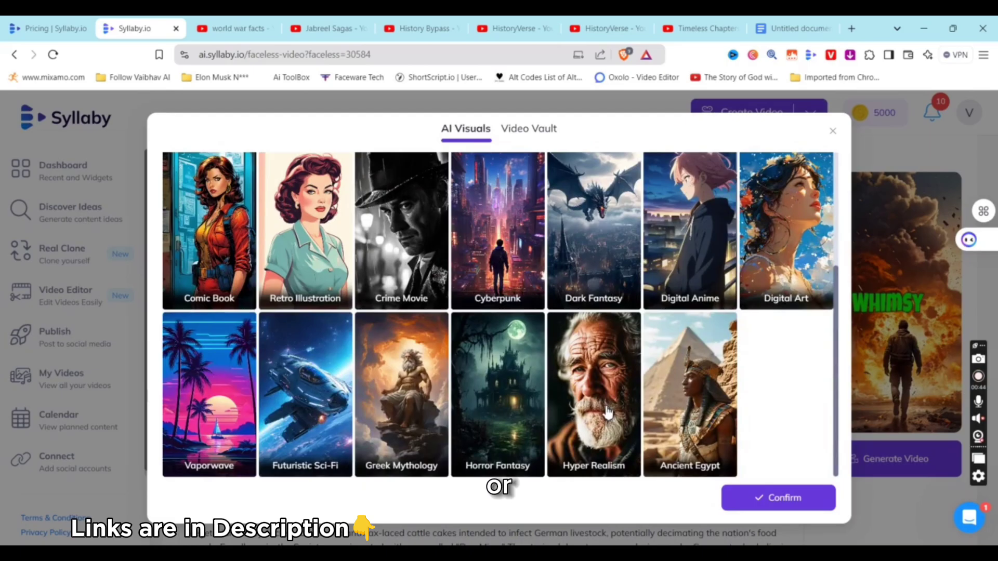
scroll(608, 413, up, 3)
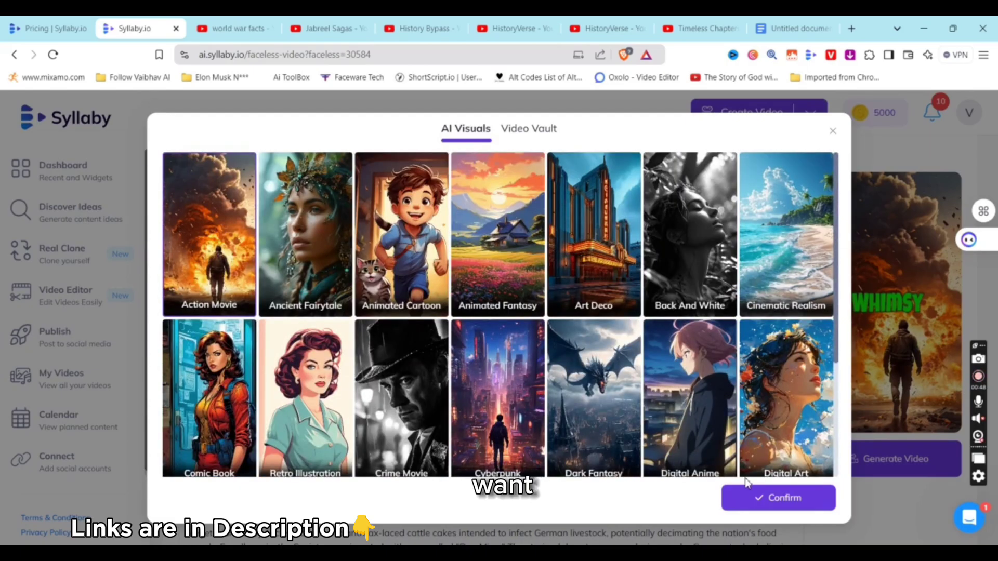
click(770, 502)
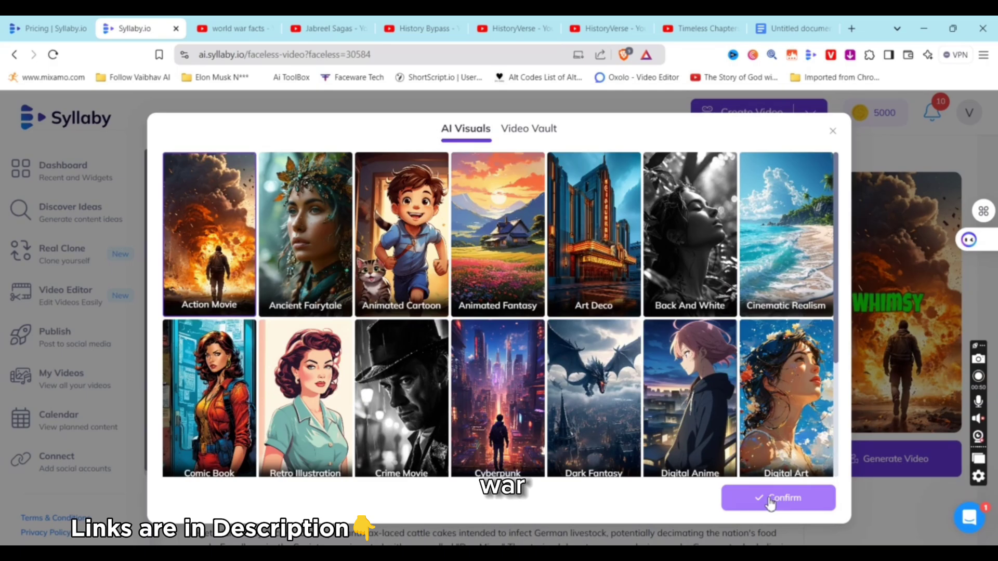
Step: Preview Antoni and select it as the narration voice instead of Jeremy
scroll(495, 385, down, 4)
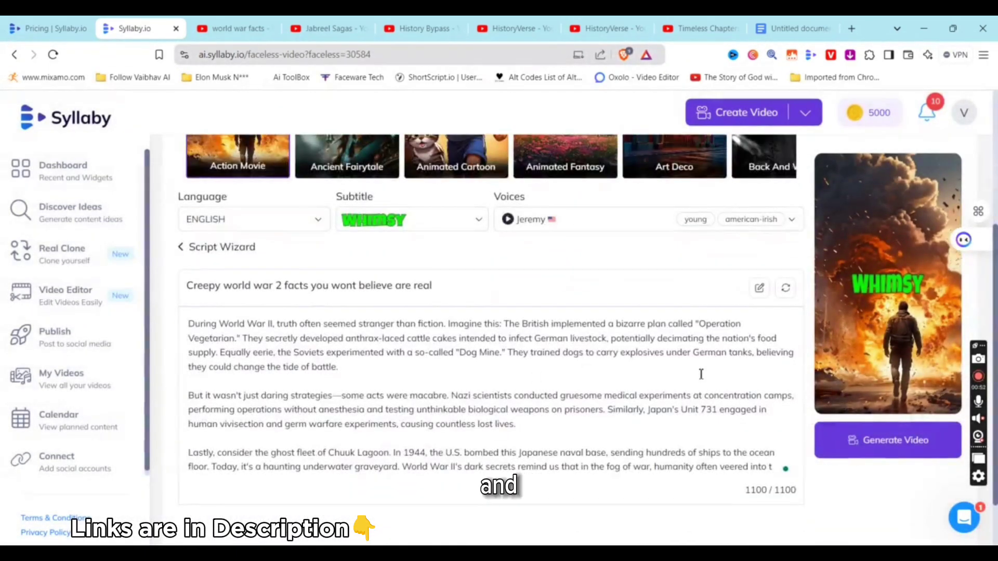
click(603, 224)
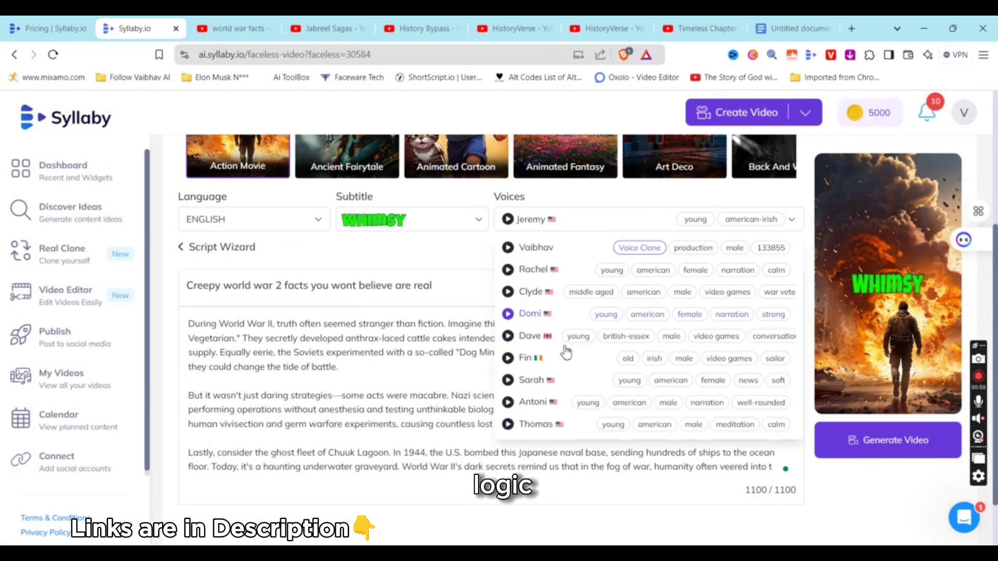
click(508, 405)
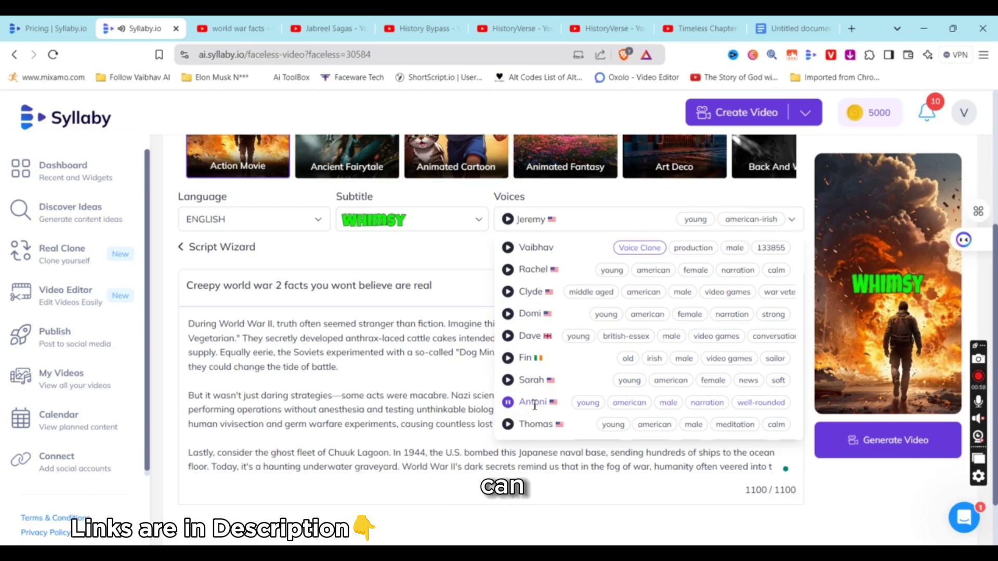
click(534, 403)
click(580, 225)
scroll(569, 369, down, 2)
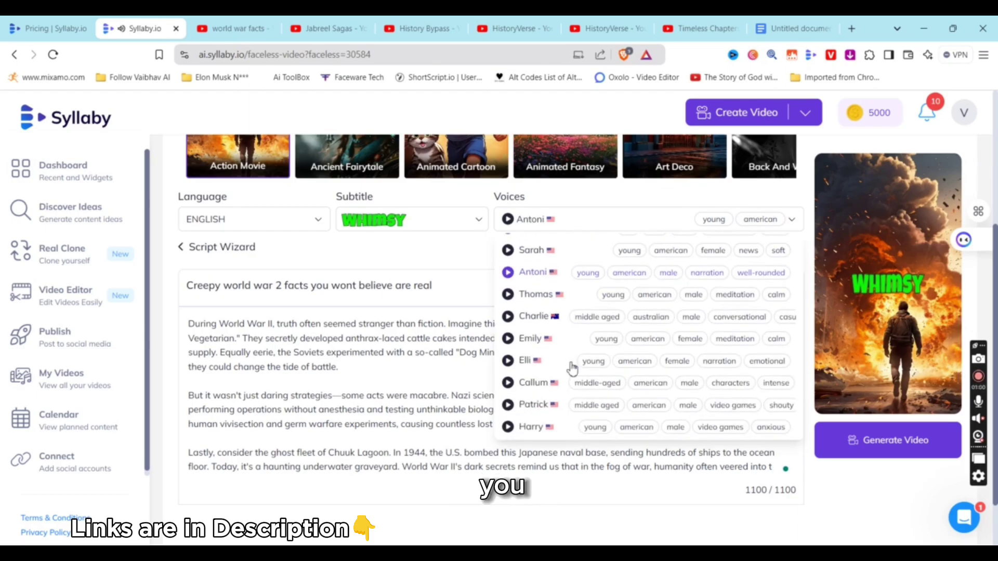
scroll(543, 383, up, 1)
scroll(544, 383, up, 2)
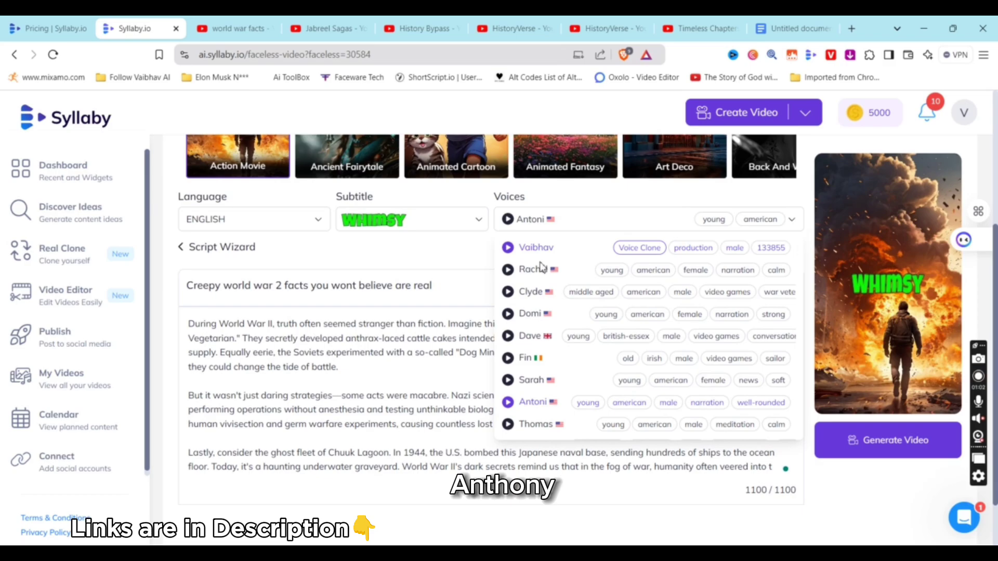
click(531, 403)
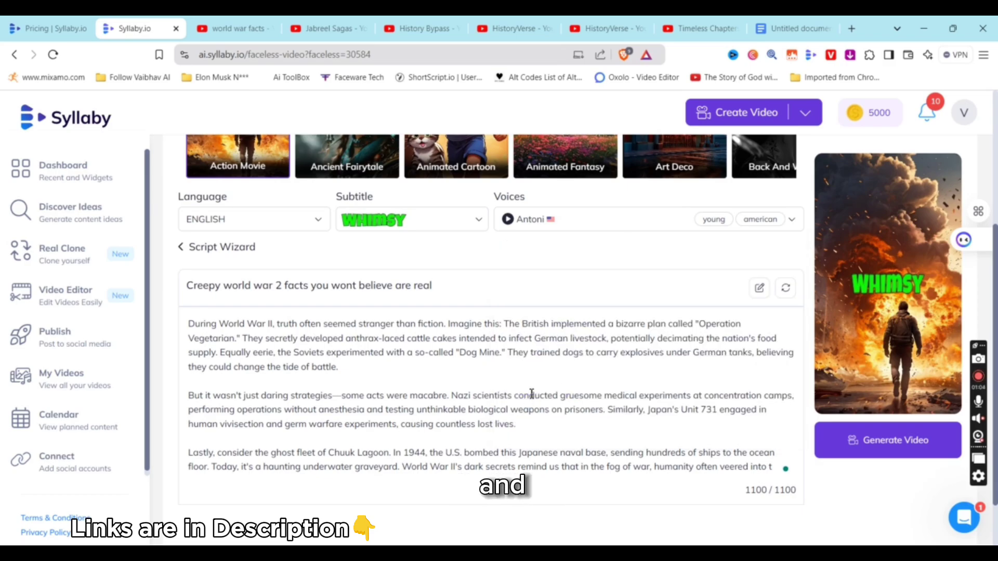
scroll(538, 358, up, 3)
Step: Change the subtitle style from Whimsy to Dynamo
click(457, 422)
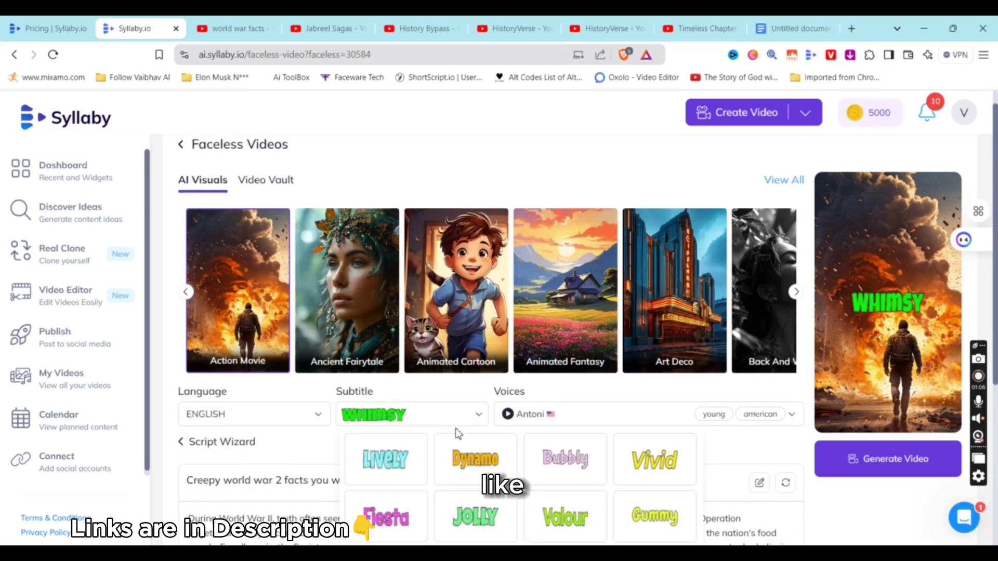
scroll(458, 433, down, 2)
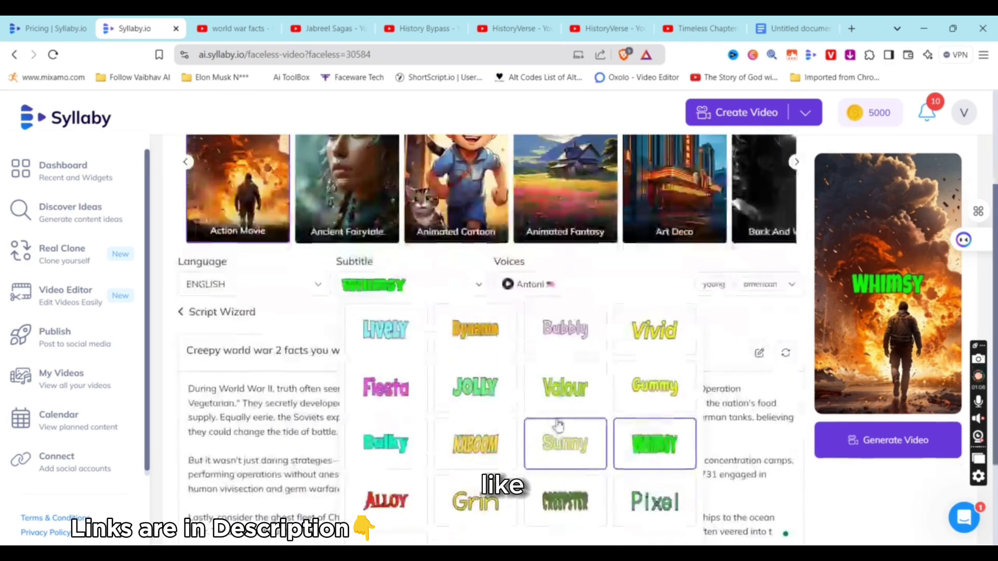
click(489, 338)
scroll(526, 432, up, 3)
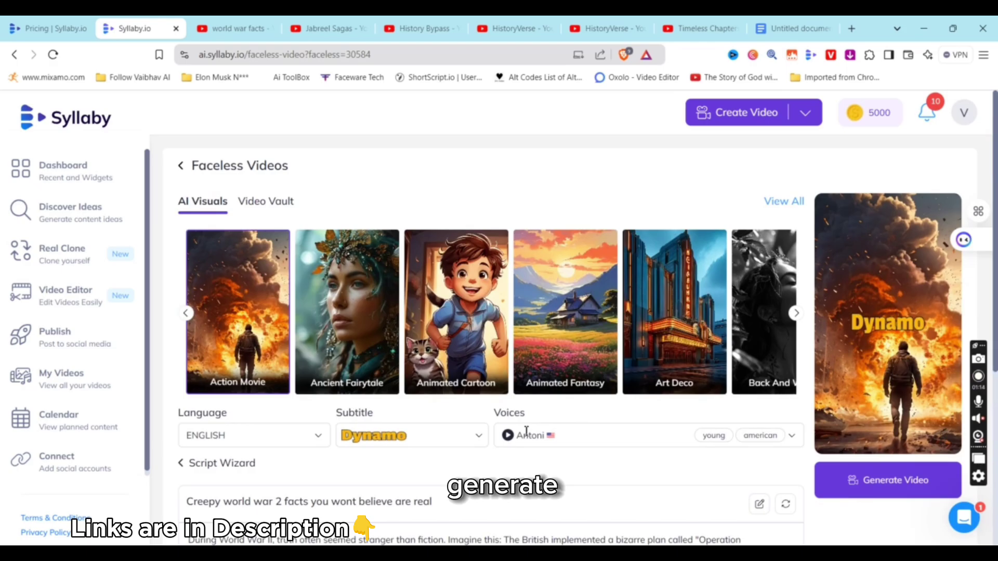
scroll(526, 432, down, 4)
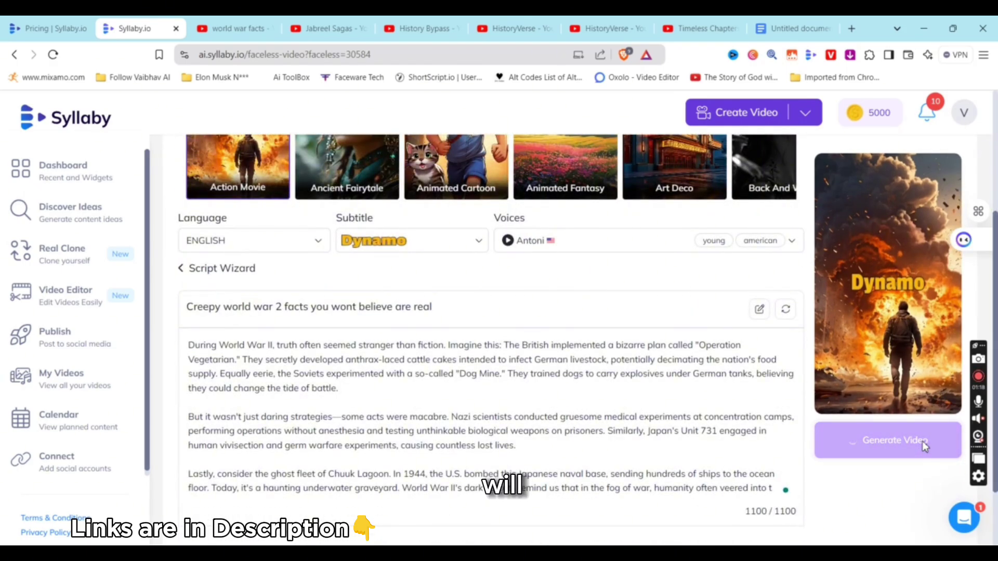
Step: Generate the video, confirming the 13-credit cost
click(925, 449)
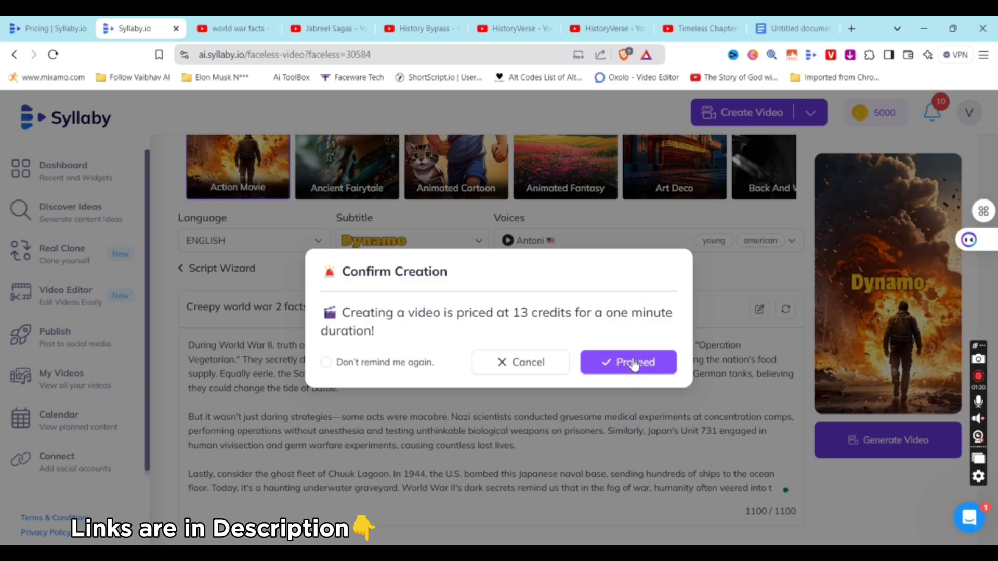
click(634, 364)
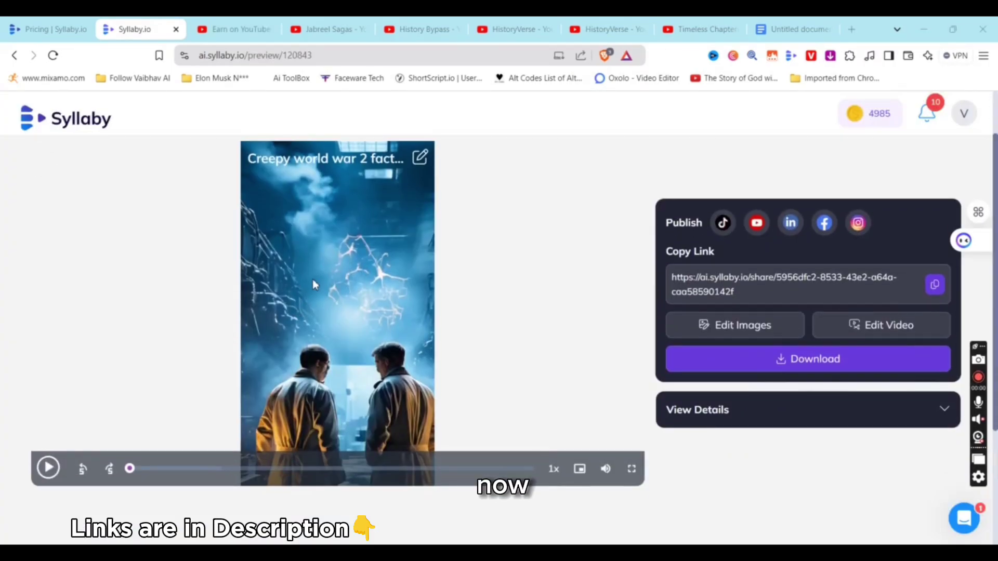
click(313, 279)
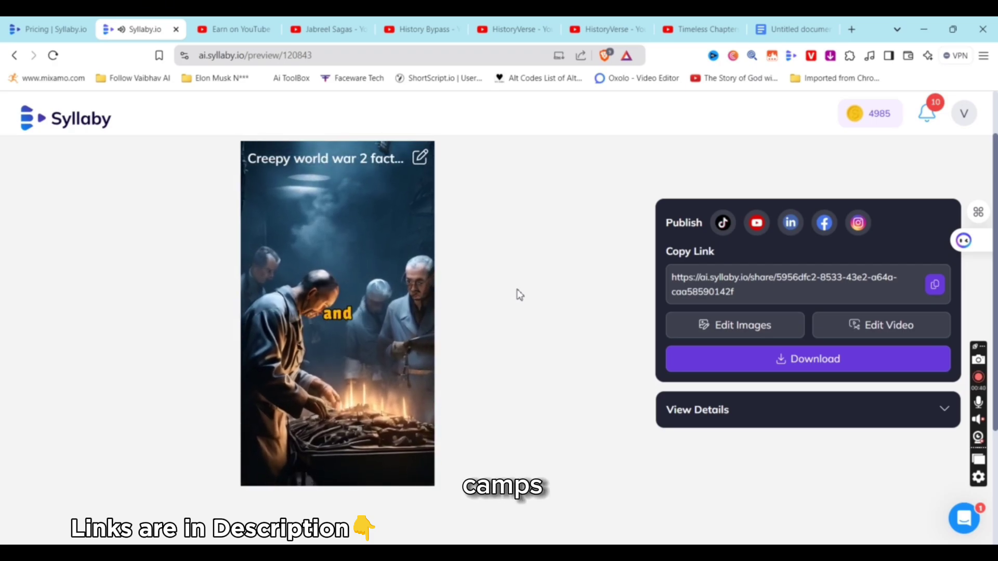
mouse_move(411, 377)
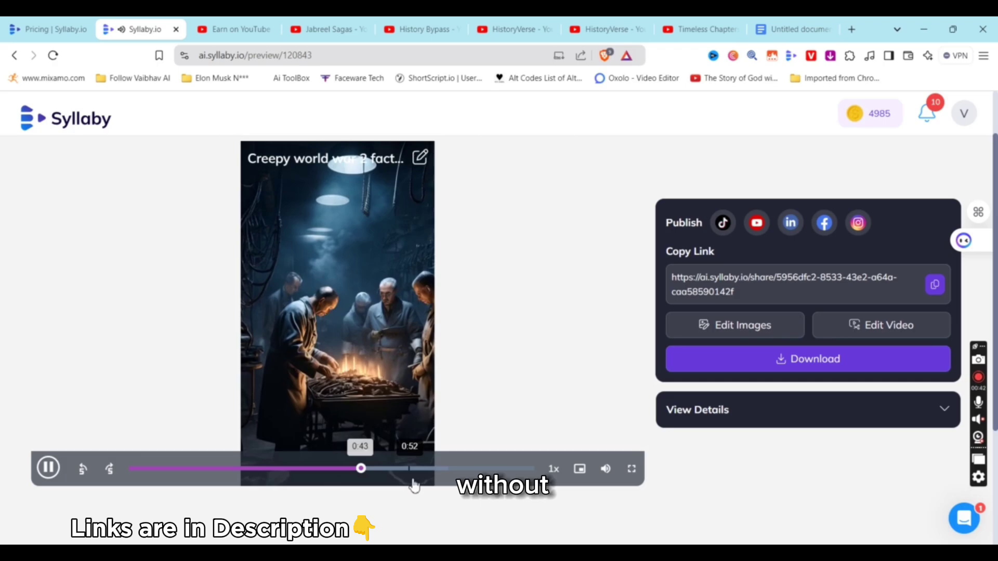
click(427, 469)
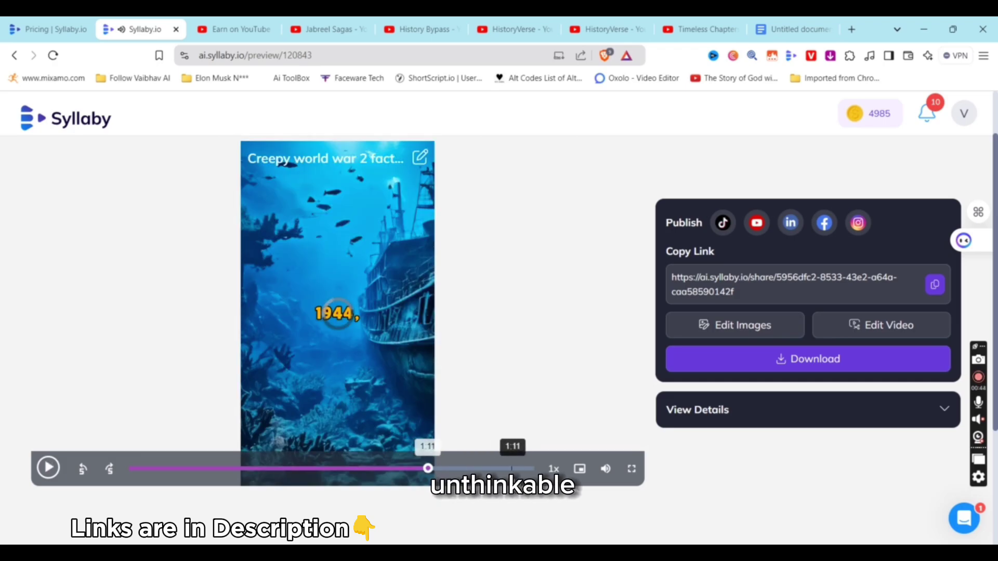
click(517, 469)
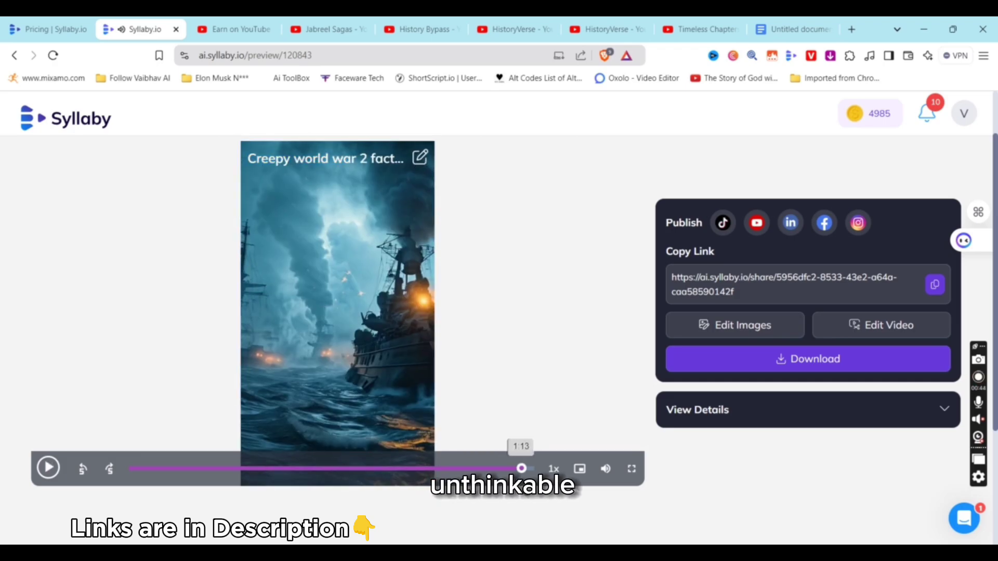
click(554, 469)
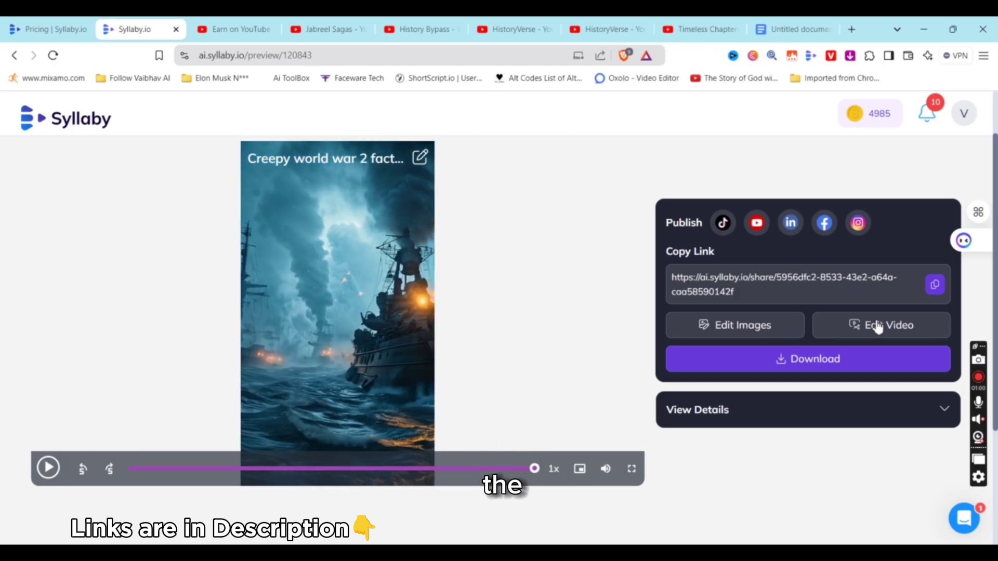
Step: Scroll through the scene images in Edit Images without regenerating any, then return to the content list
click(738, 329)
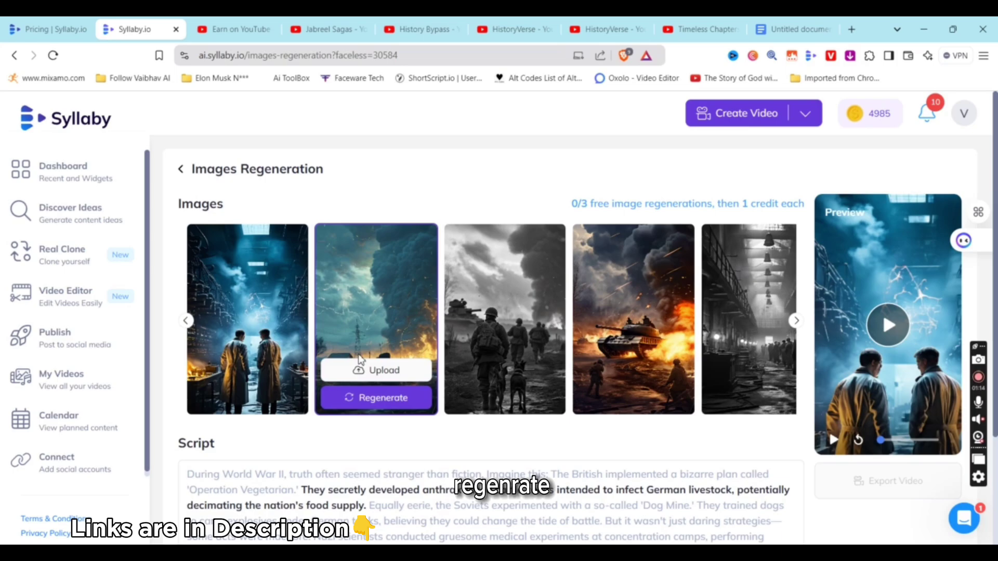
scroll(364, 281, down, 1)
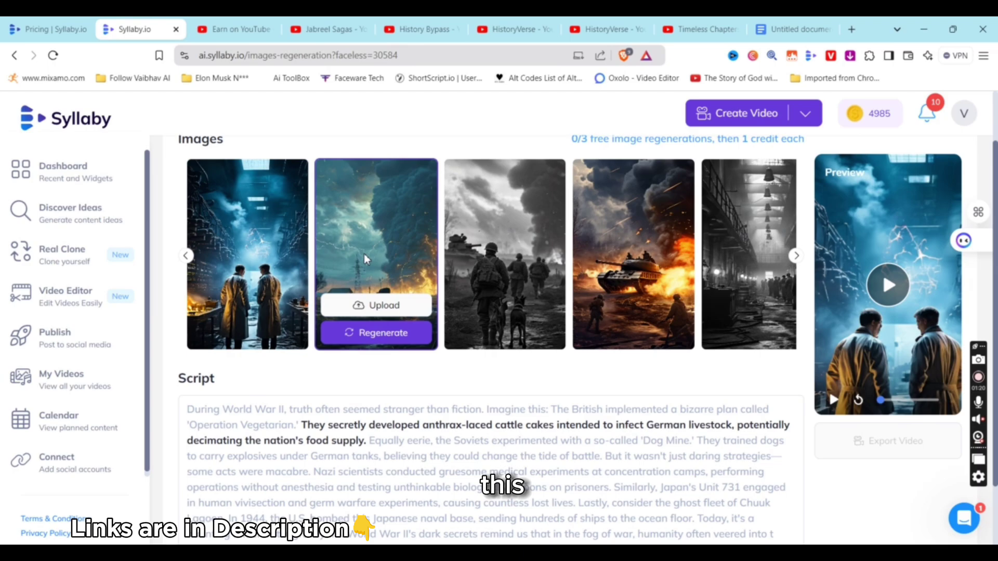
click(796, 256)
mouse_move(659, 245)
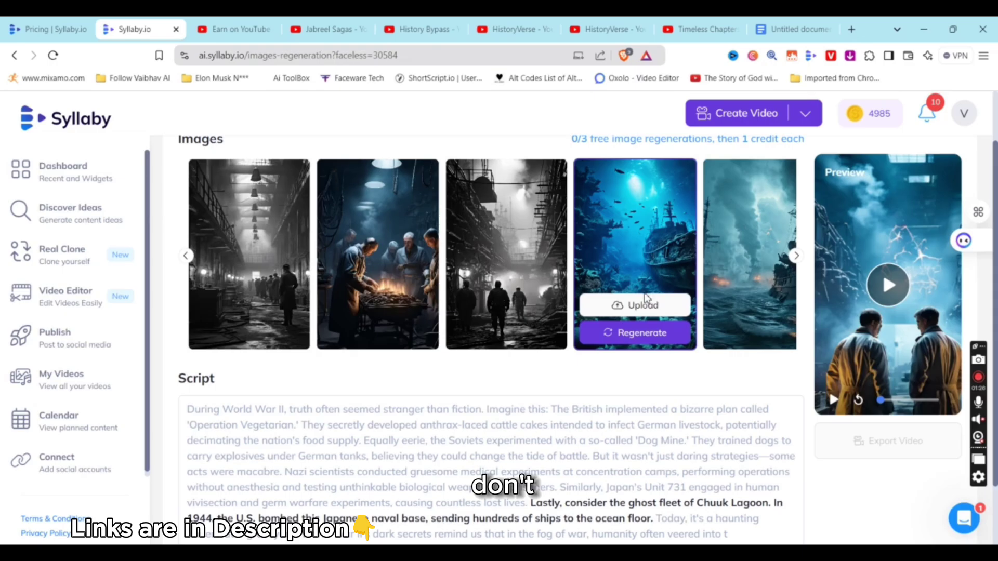
scroll(763, 279, up, 1)
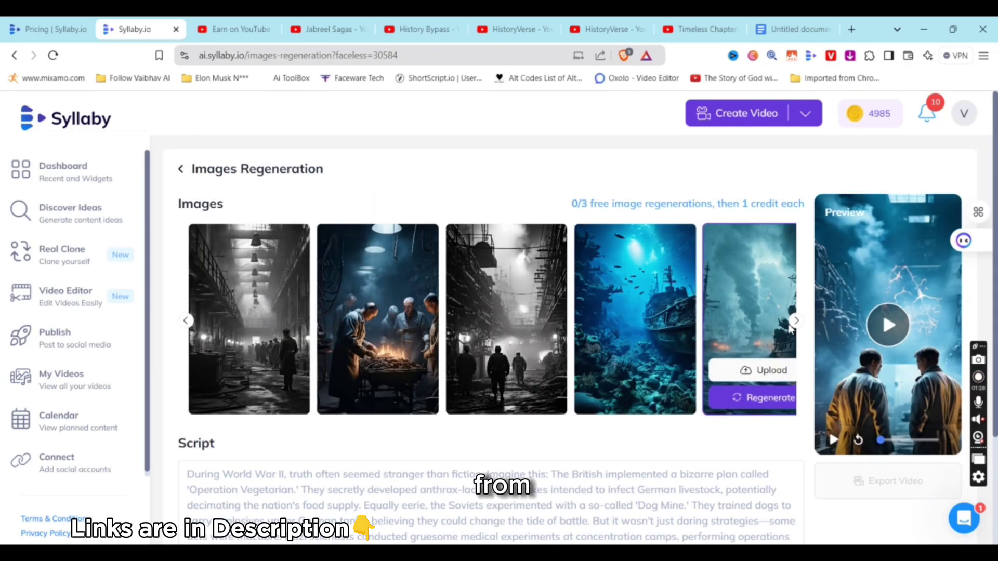
click(797, 321)
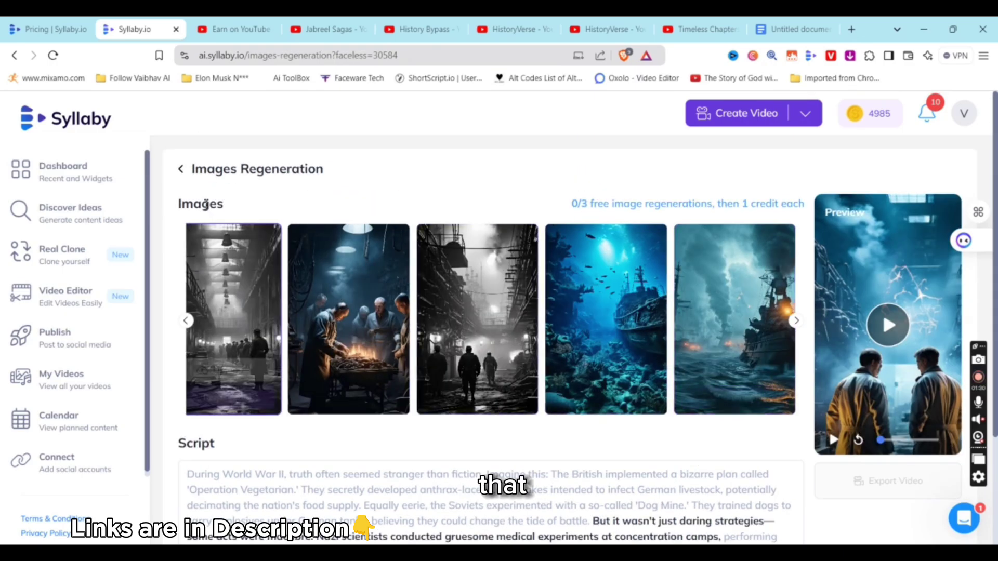
scroll(494, 296, down, 3)
scroll(209, 138, up, 3)
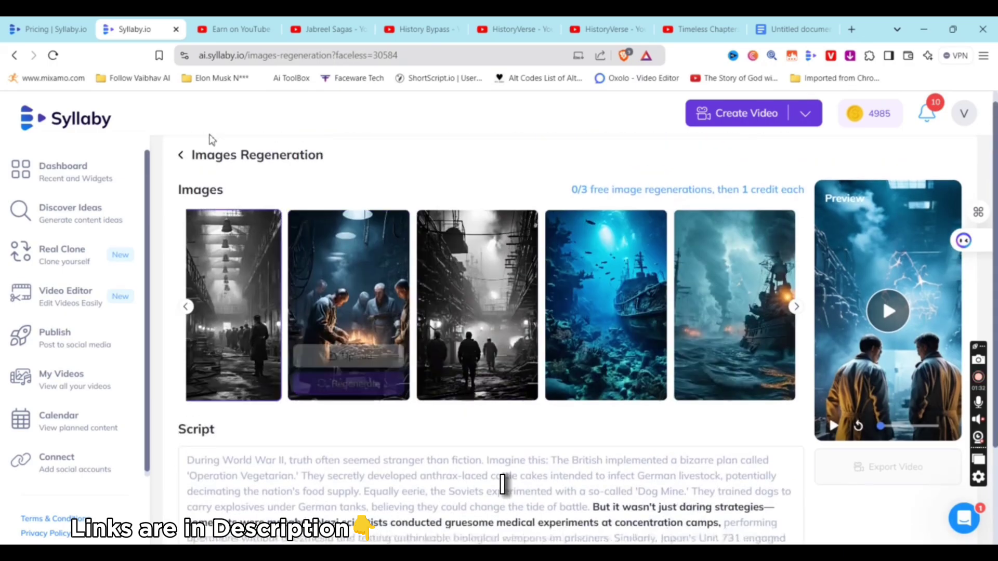
click(181, 157)
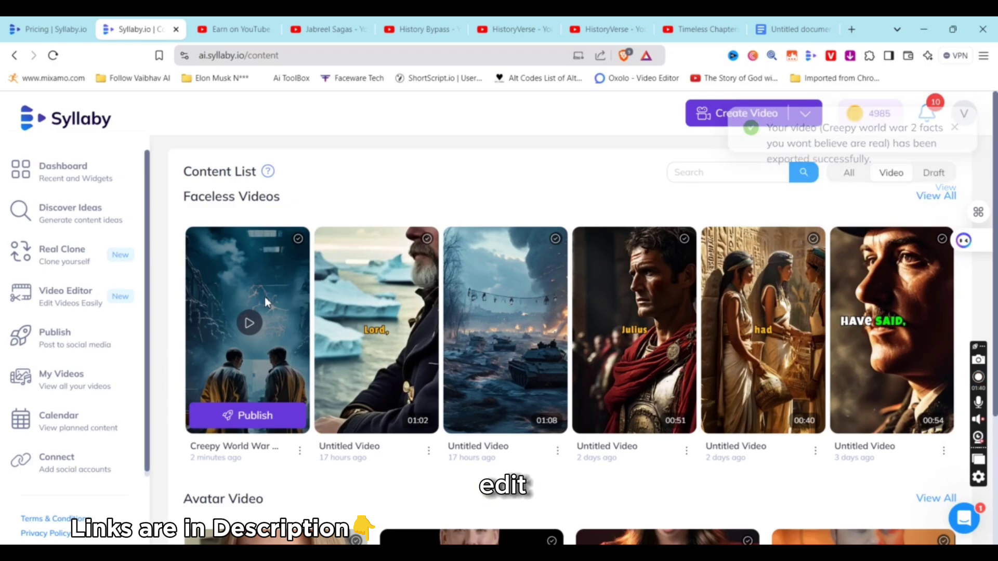
Step: Preview the new 'Creepy world war 2 facts' video and open it in the editor
click(247, 334)
click(901, 394)
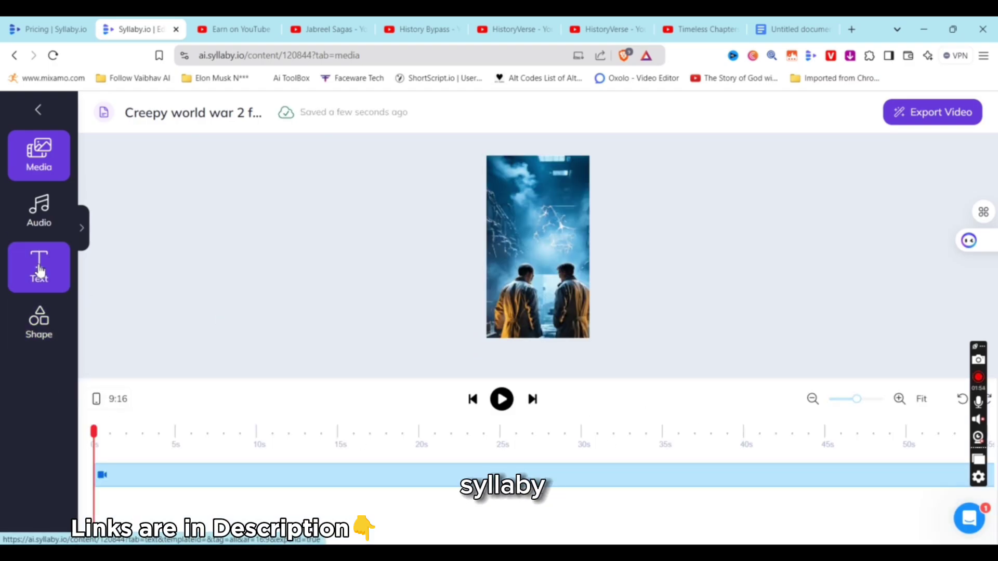
Step: Look through the editor's Audio library, then switch back to the Media library
click(44, 213)
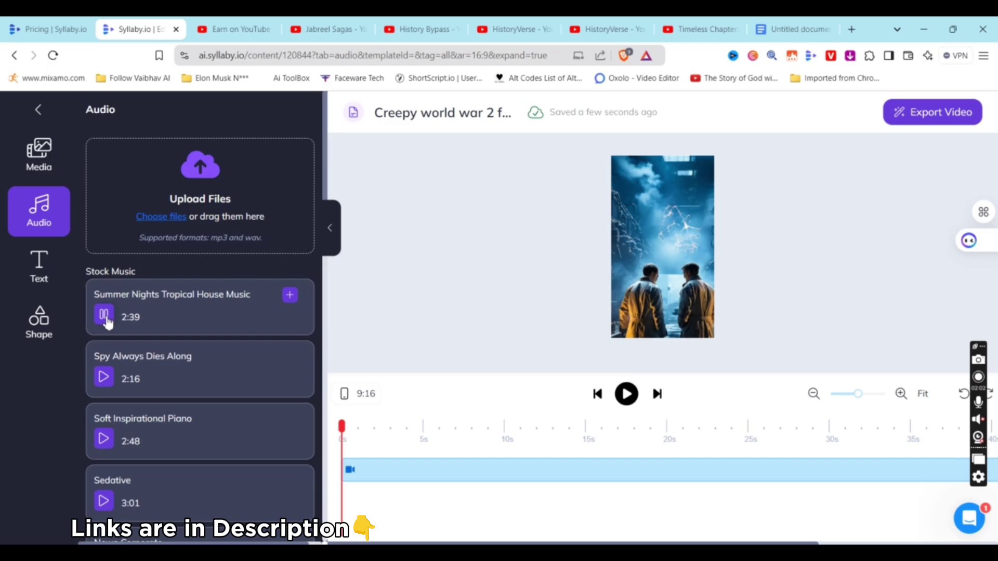
click(32, 162)
scroll(276, 319, down, 1)
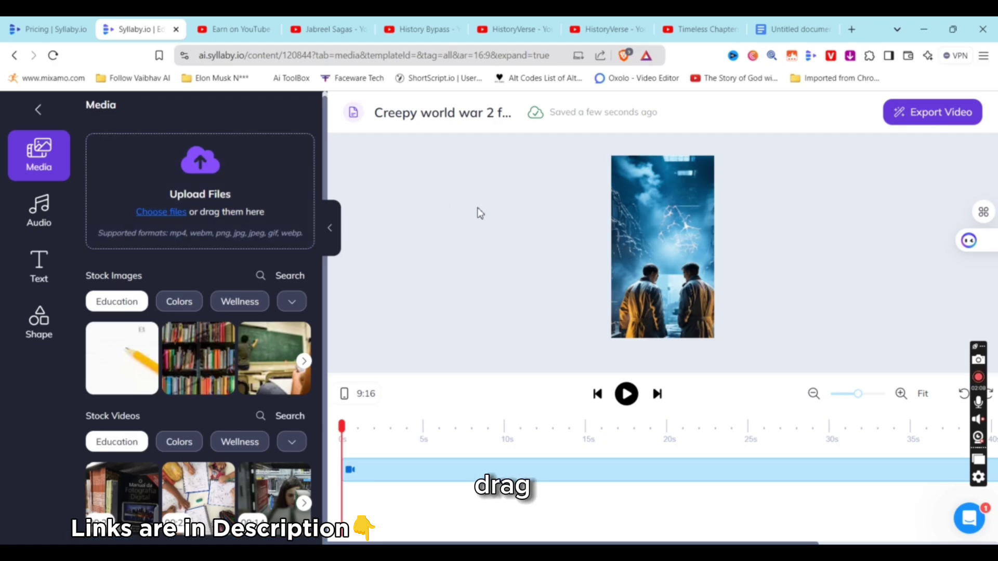
Step: Cancel the save-as-draft prompt when leaving the editor, then try leaving again
click(40, 110)
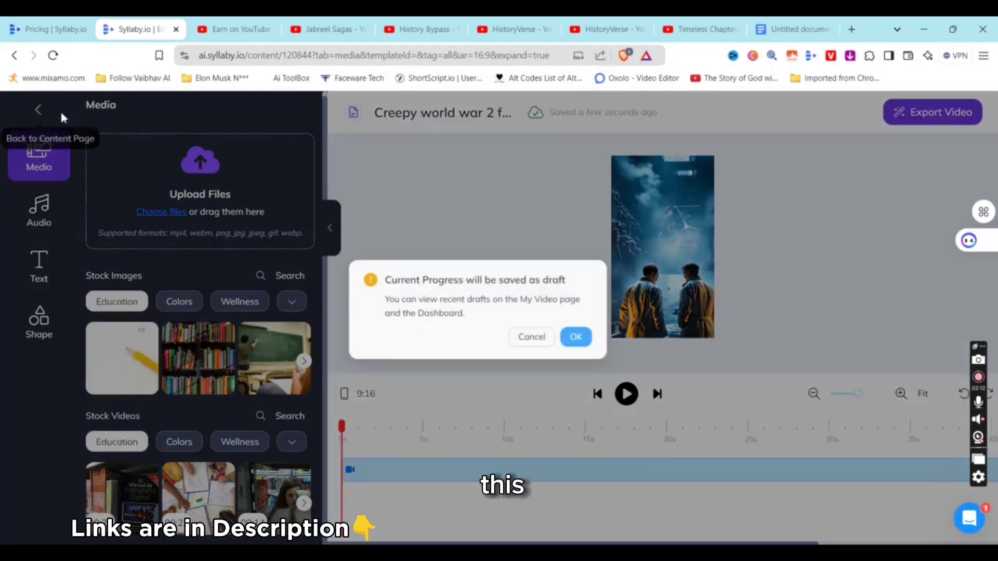
click(572, 347)
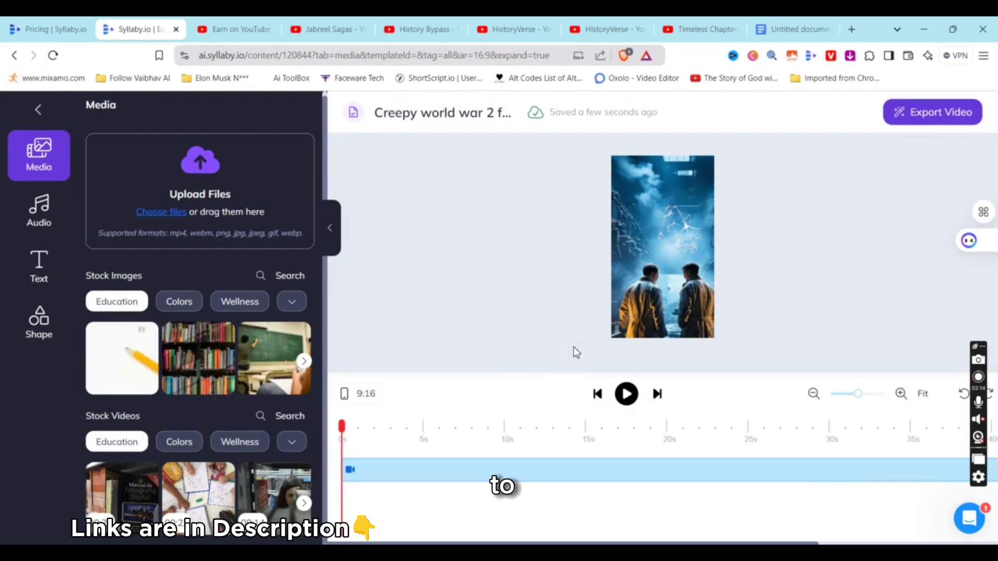
click(37, 110)
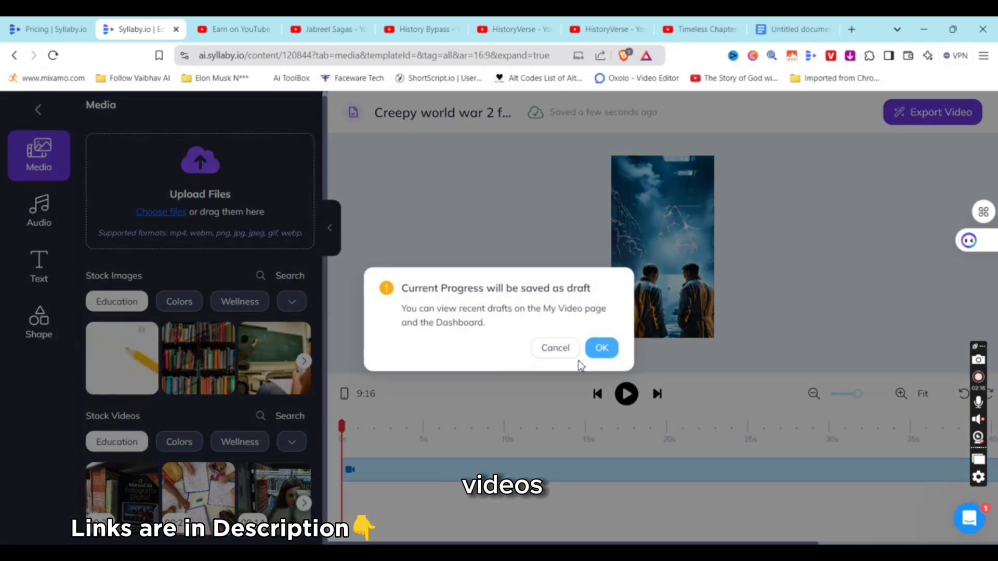